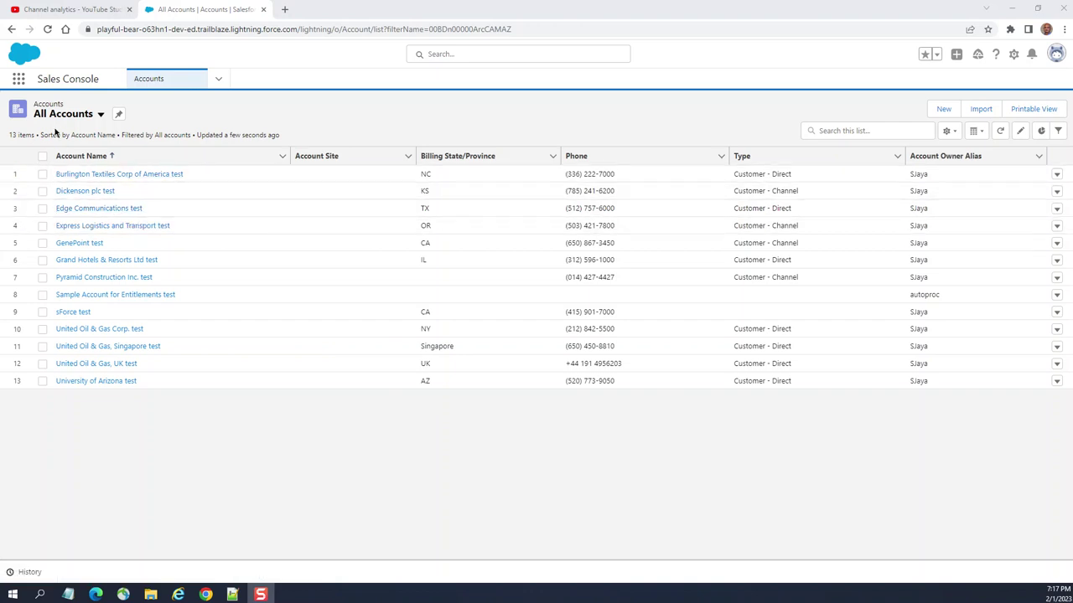
Open the Edge Communications test account, start editing its record page, and dismiss the walkthrough hint
click(83, 209)
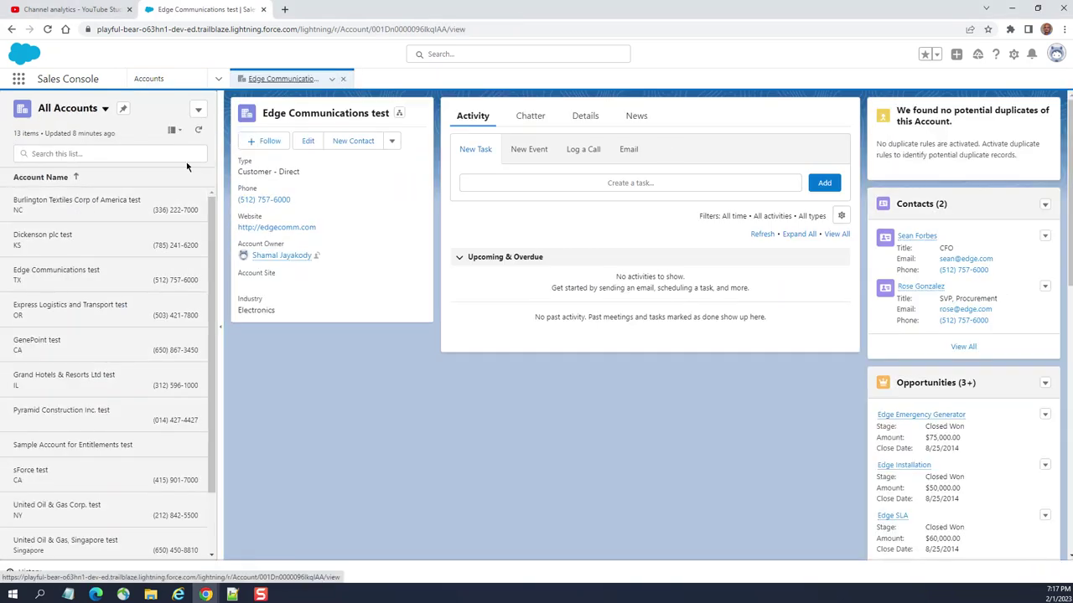
click(199, 109)
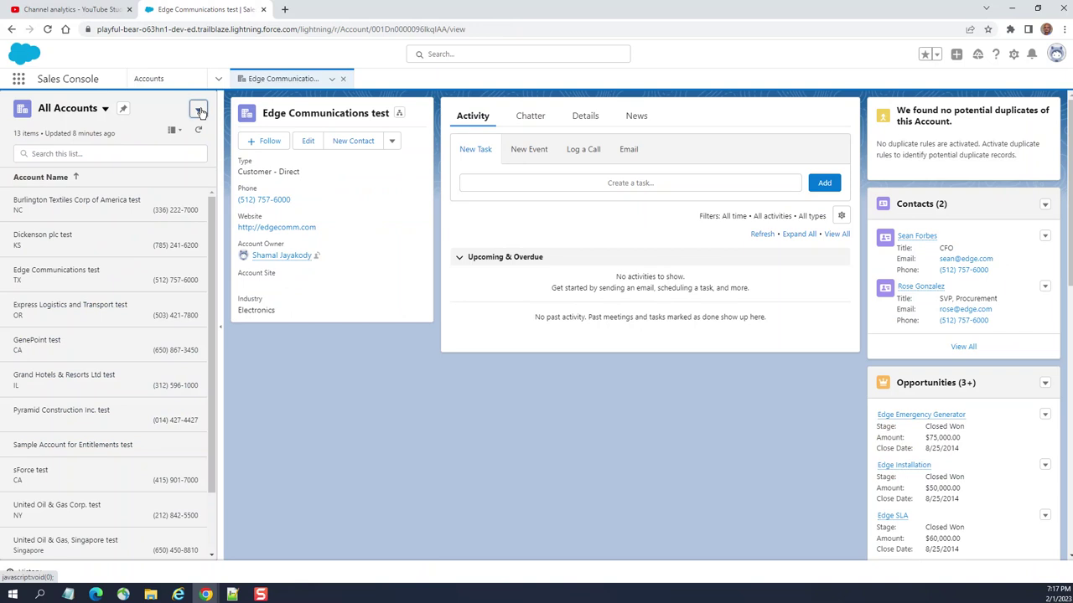
click(318, 412)
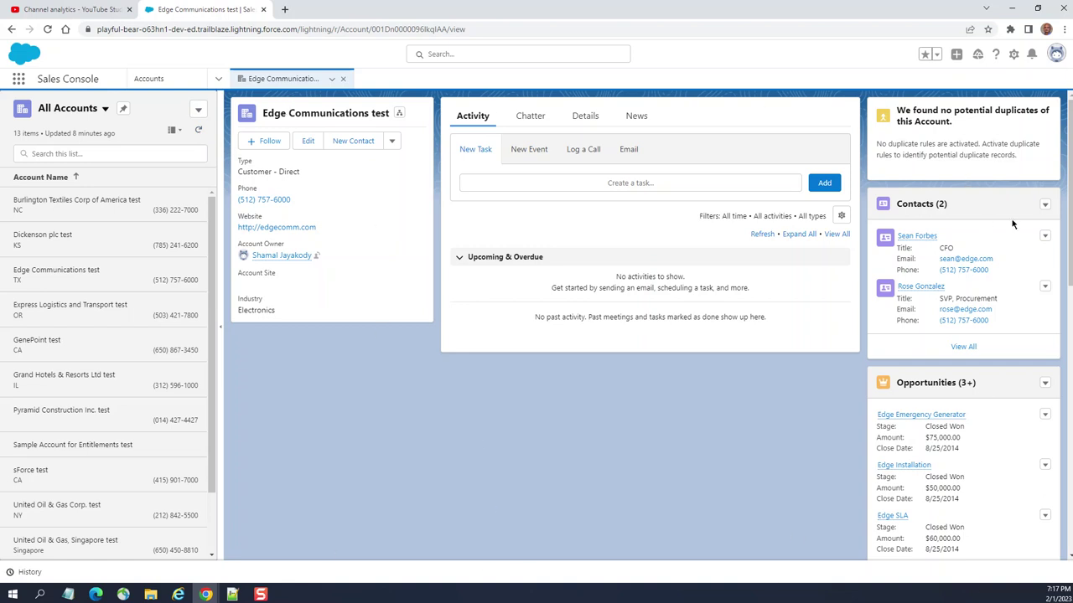
click(1014, 54)
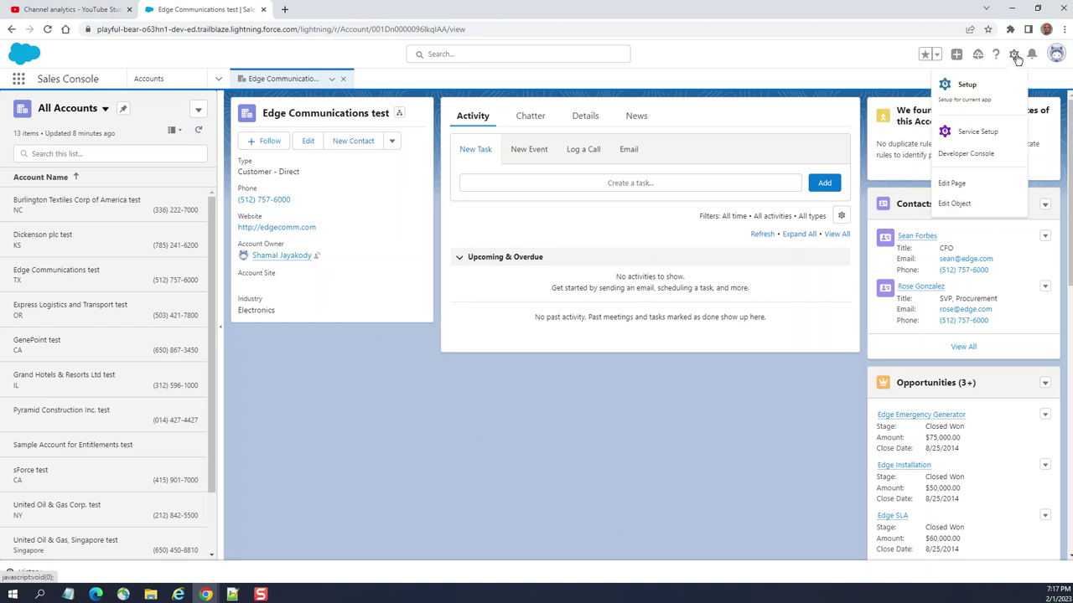
click(964, 190)
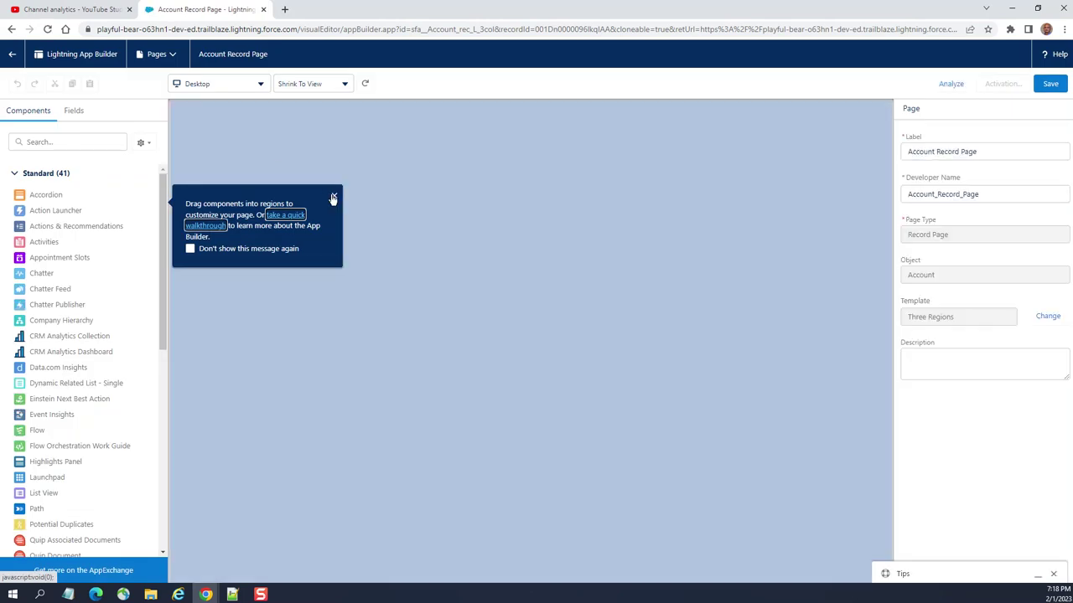
click(332, 196)
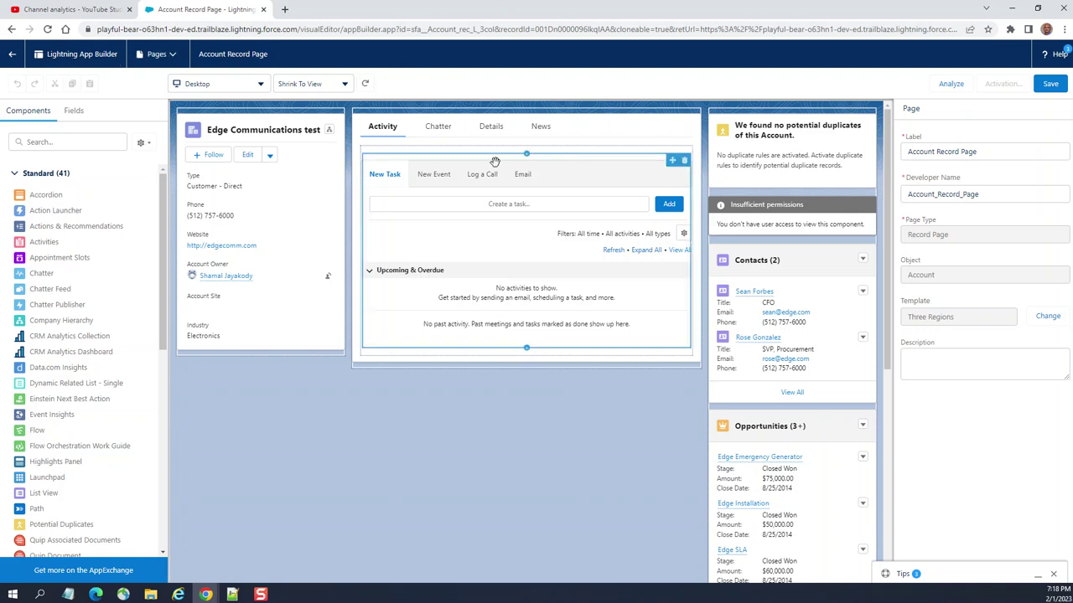
Upgrade the Record Detail component on the page's Details tab to Dynamic Forms, using Account Layout as the source
click(491, 133)
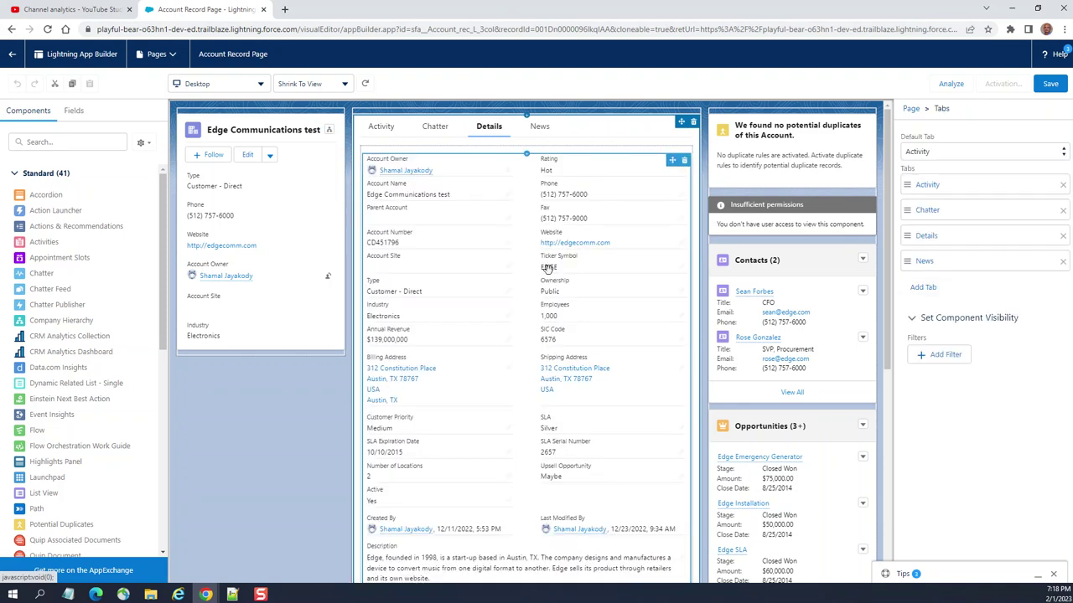
click(500, 165)
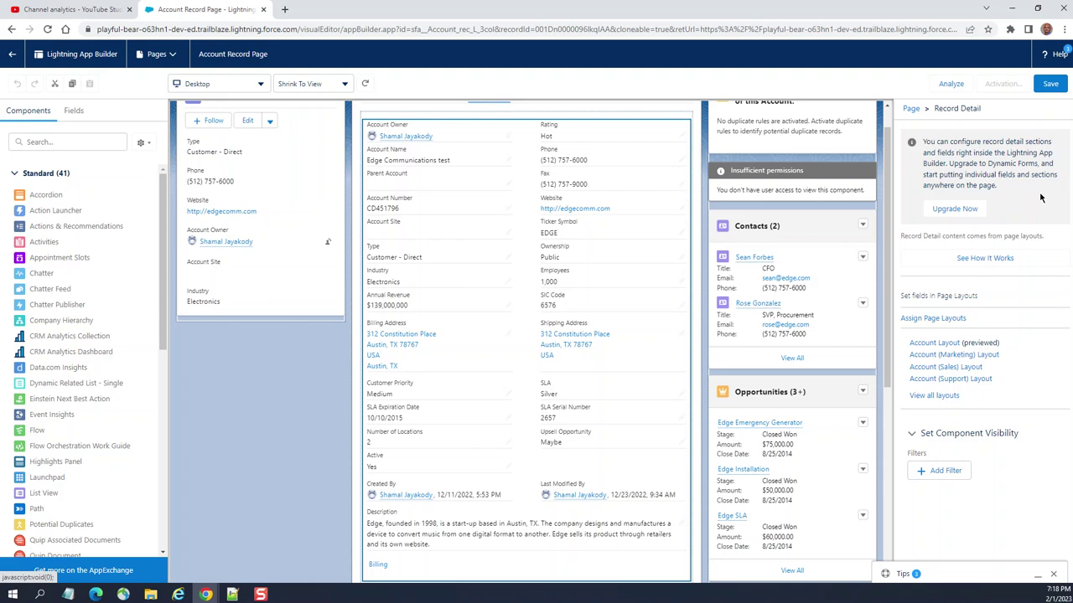
click(968, 211)
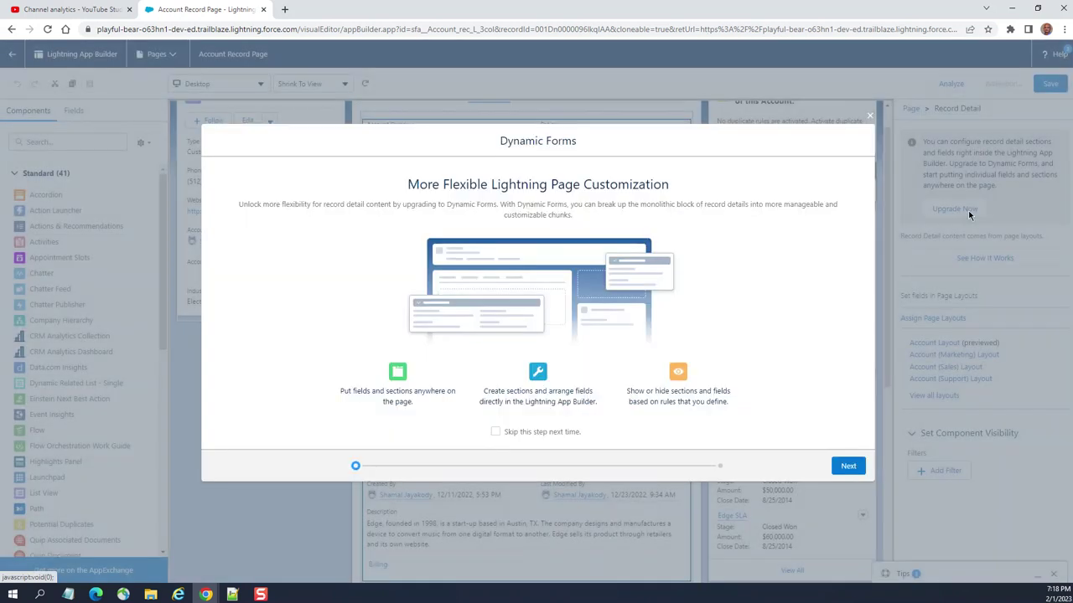
click(868, 115)
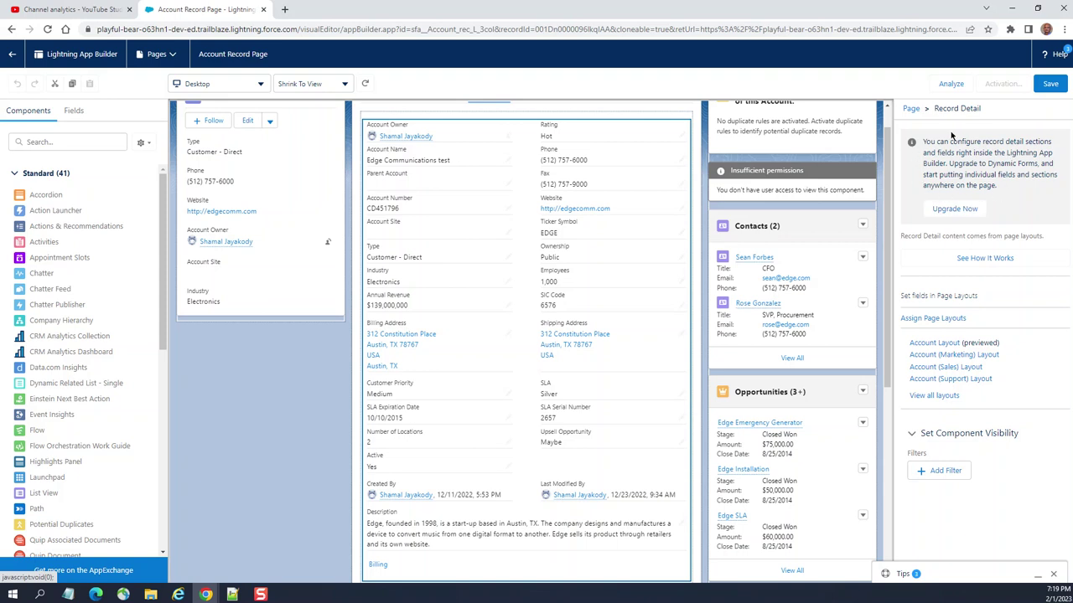
click(944, 214)
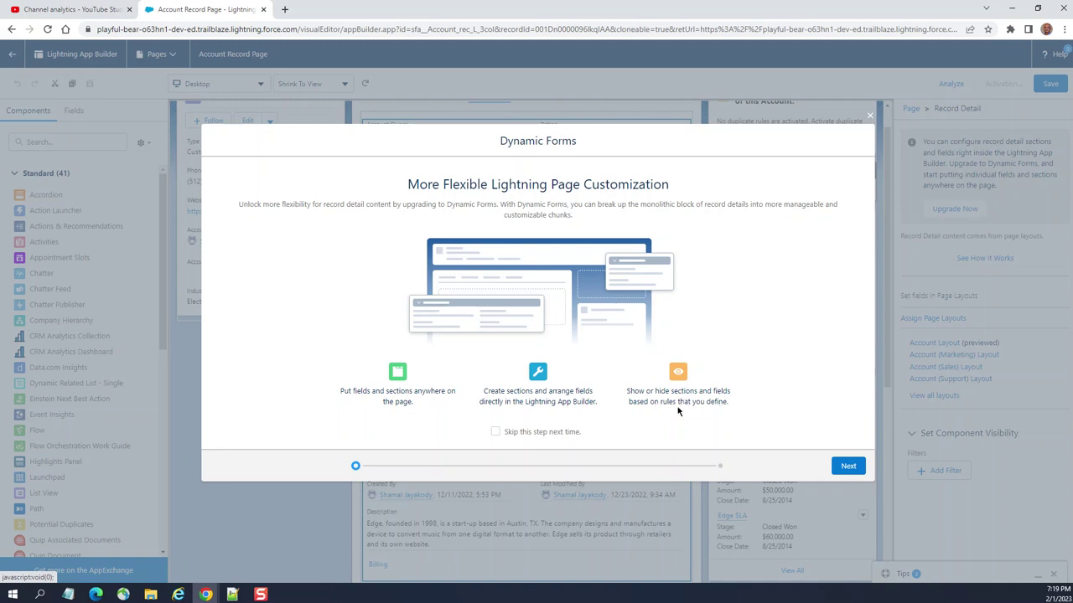
click(847, 467)
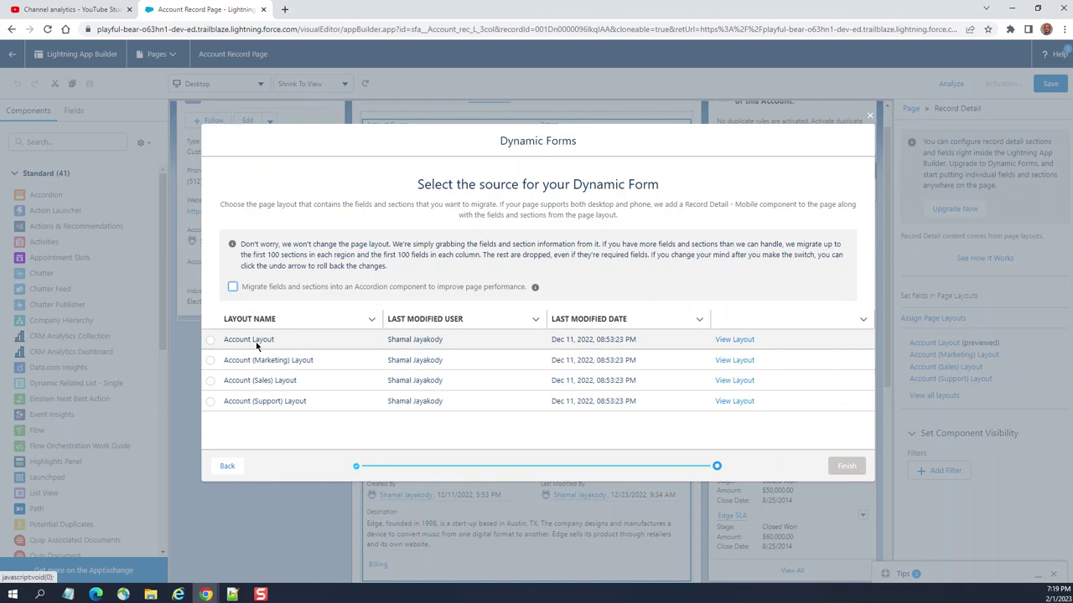
click(209, 341)
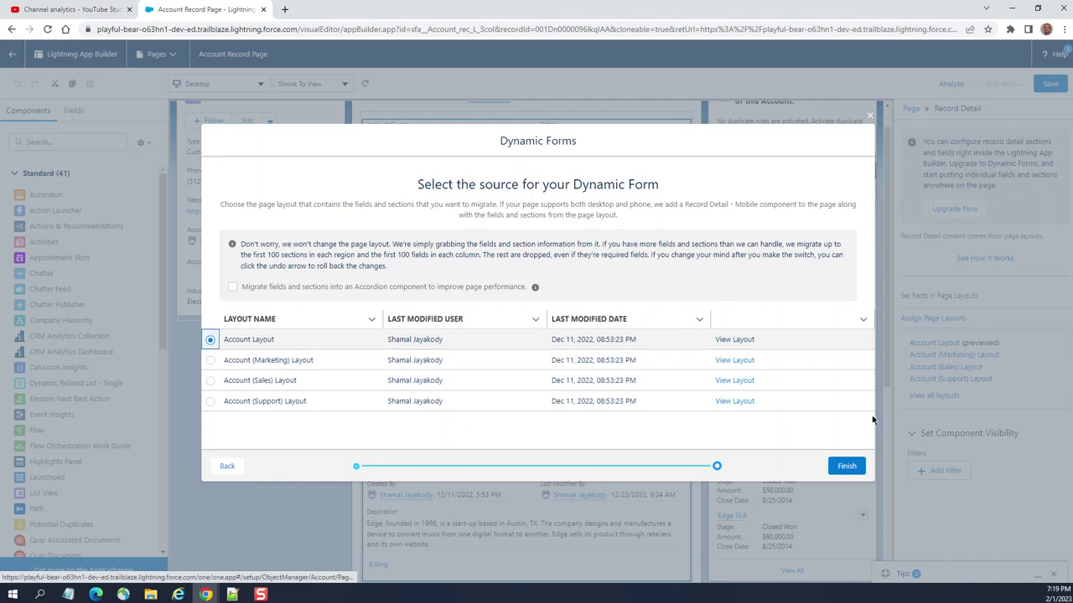
click(846, 473)
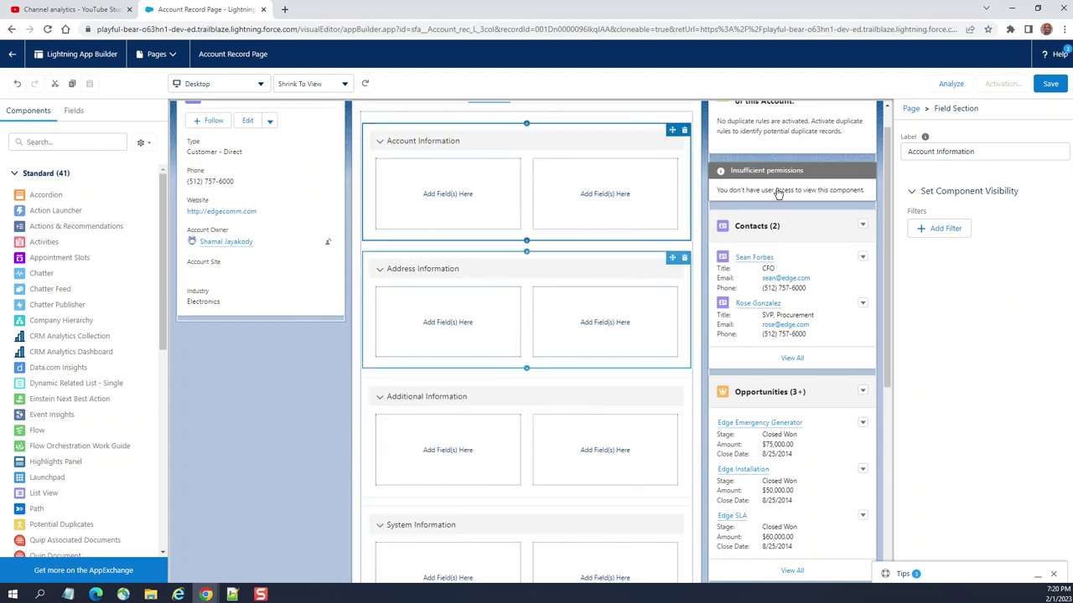
Switch the Account Information field section to one column and back to two columns
scroll(852, 149, up, 1)
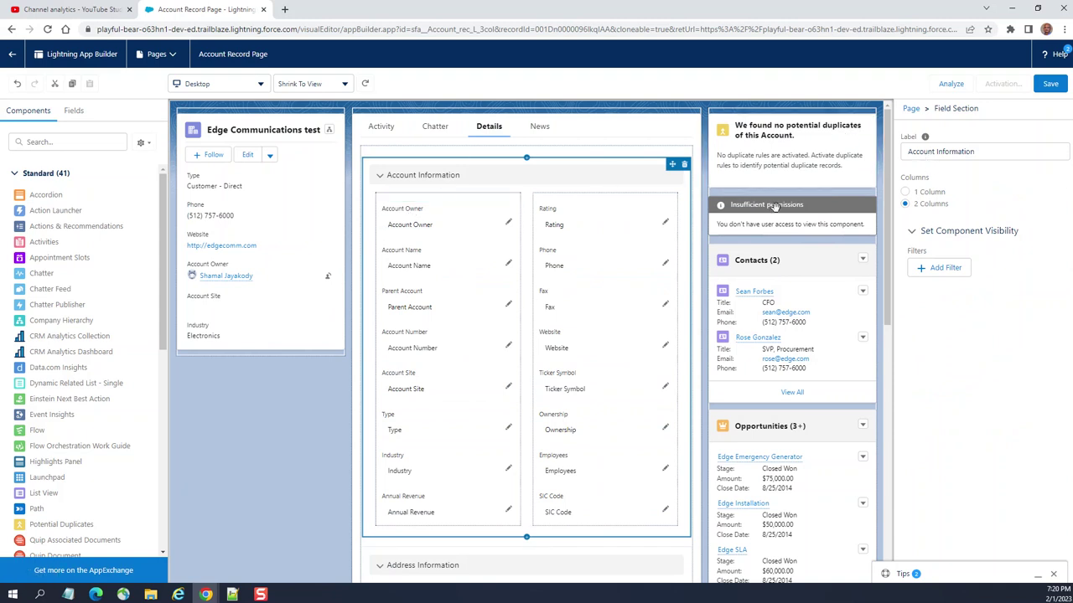
click(905, 193)
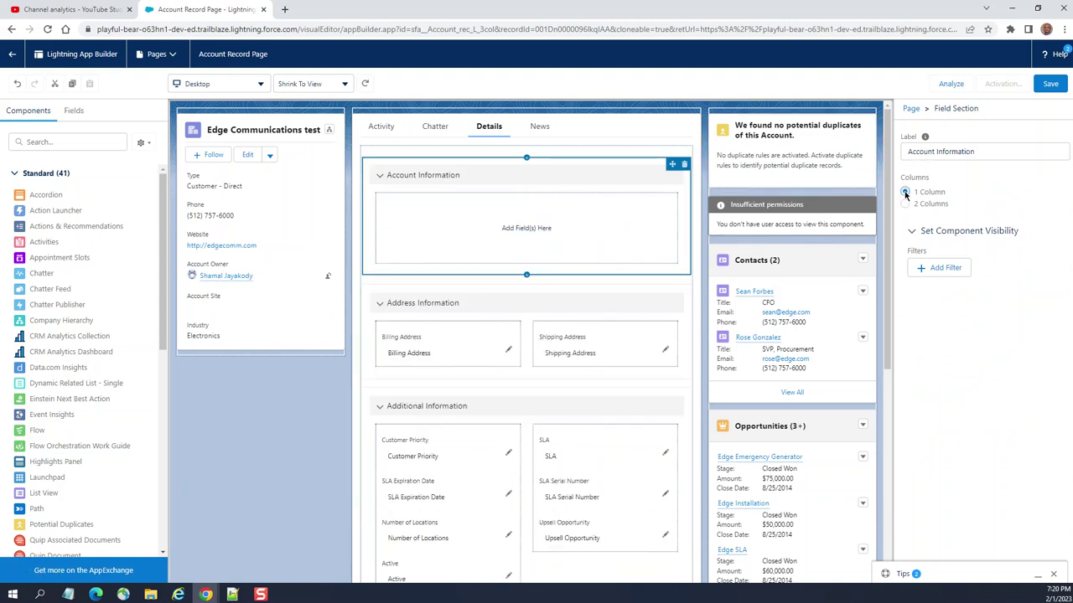
click(905, 205)
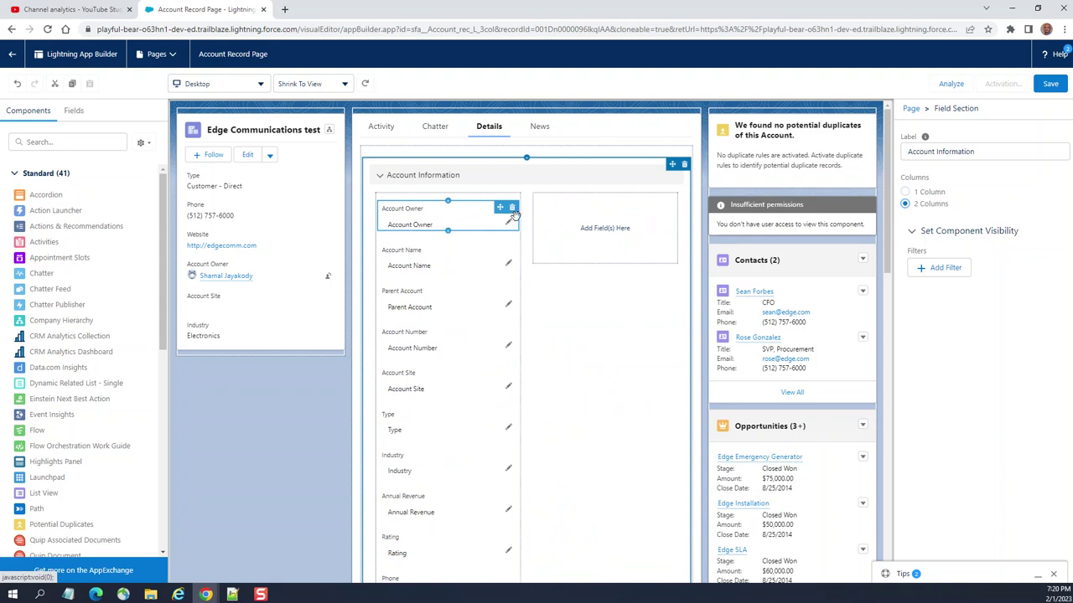
Start a visibility filter on the Account Owner field, keeping Account Name as its record field
click(440, 224)
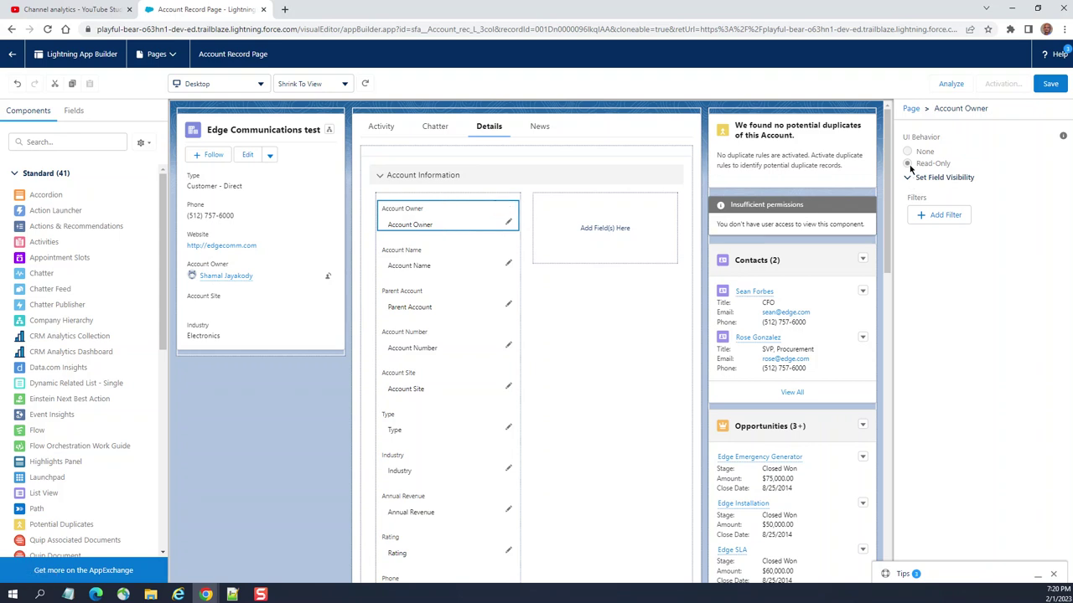
click(908, 164)
click(932, 215)
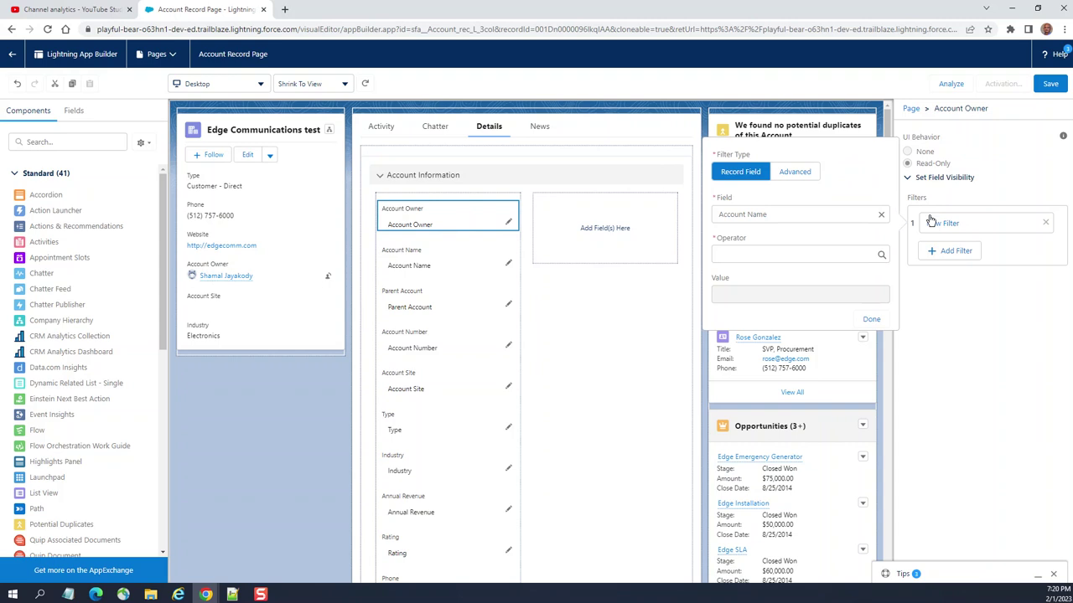
click(812, 214)
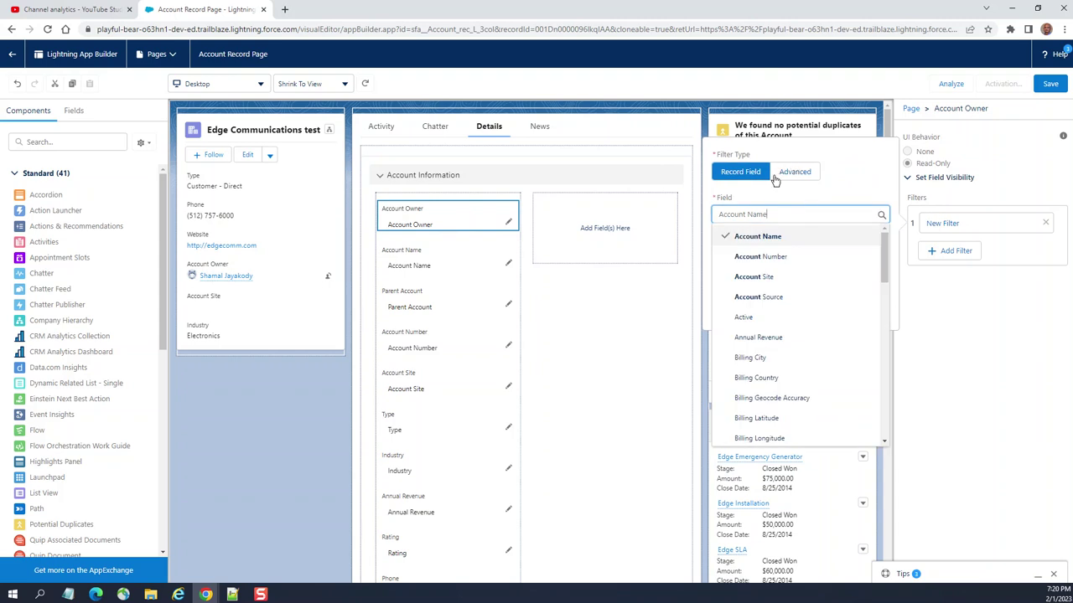
click(858, 191)
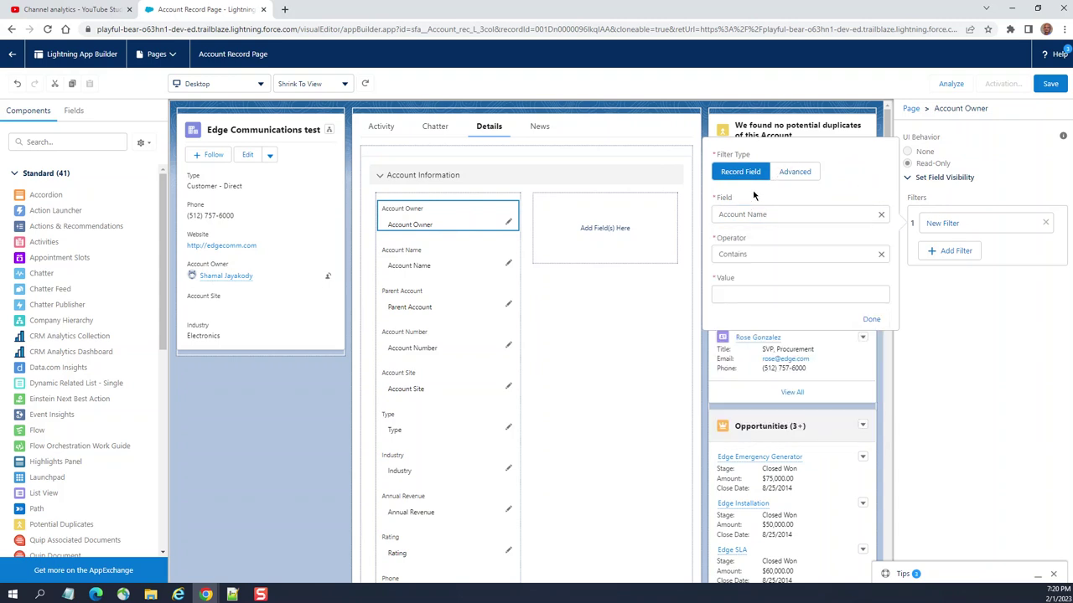
click(741, 298)
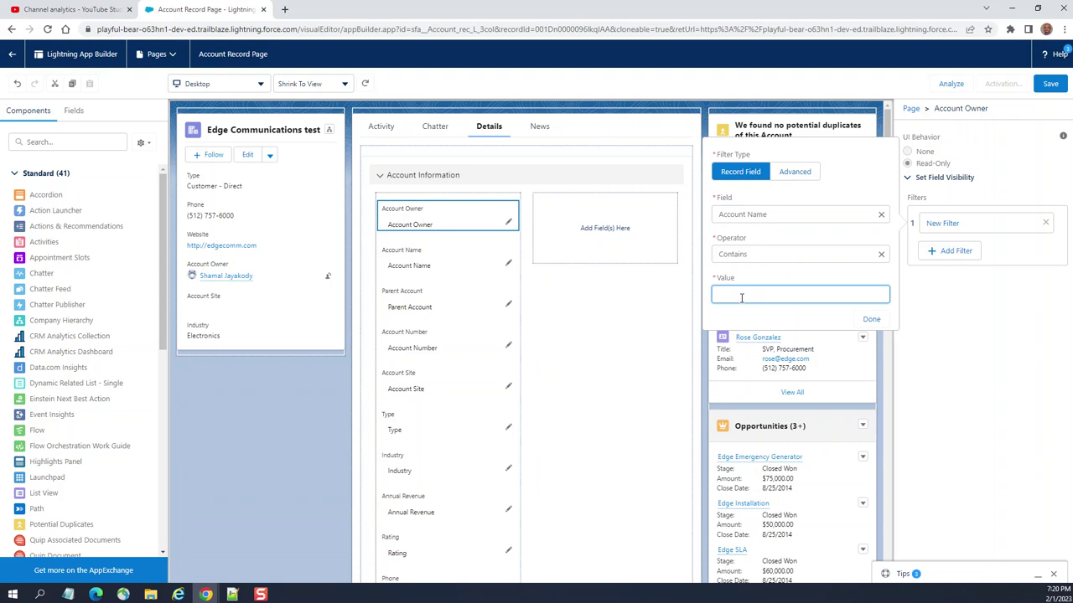
Change the visibility filter's type to Advanced and choose the User field type for its field
click(796, 172)
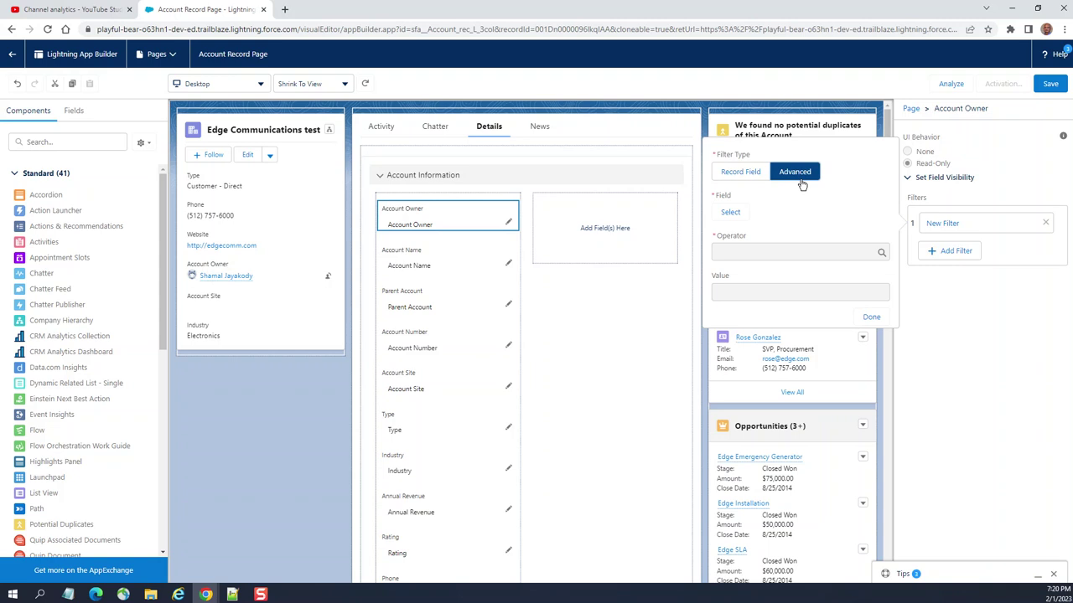
click(732, 214)
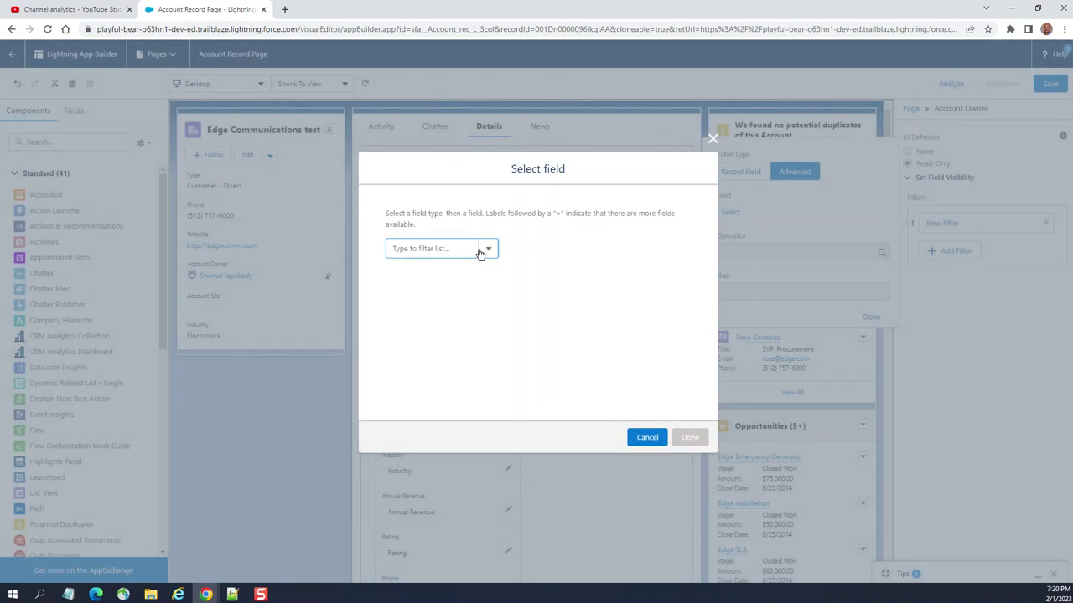
click(480, 254)
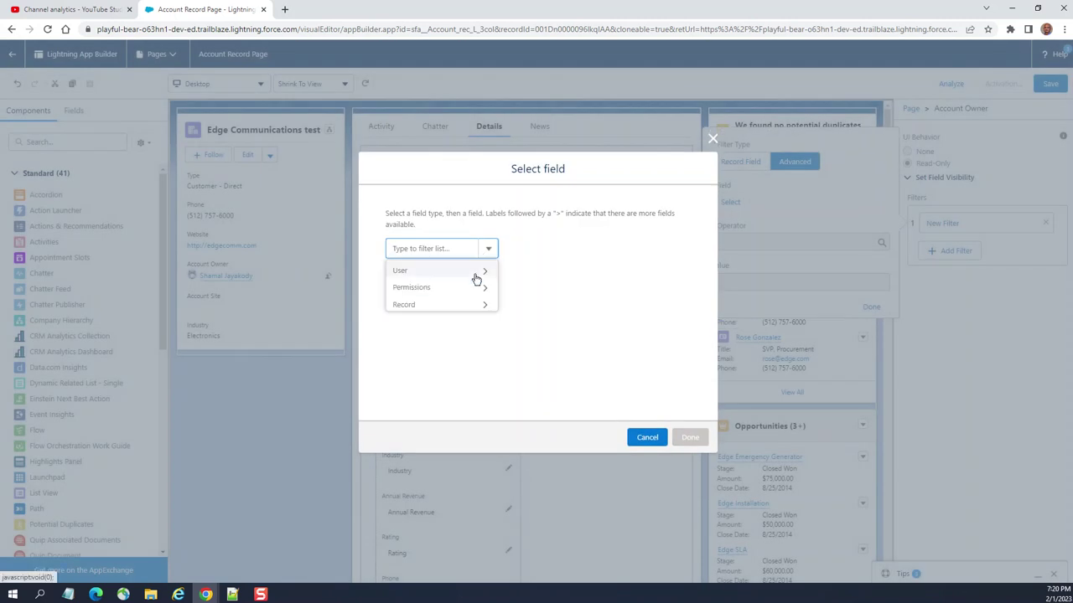
click(481, 274)
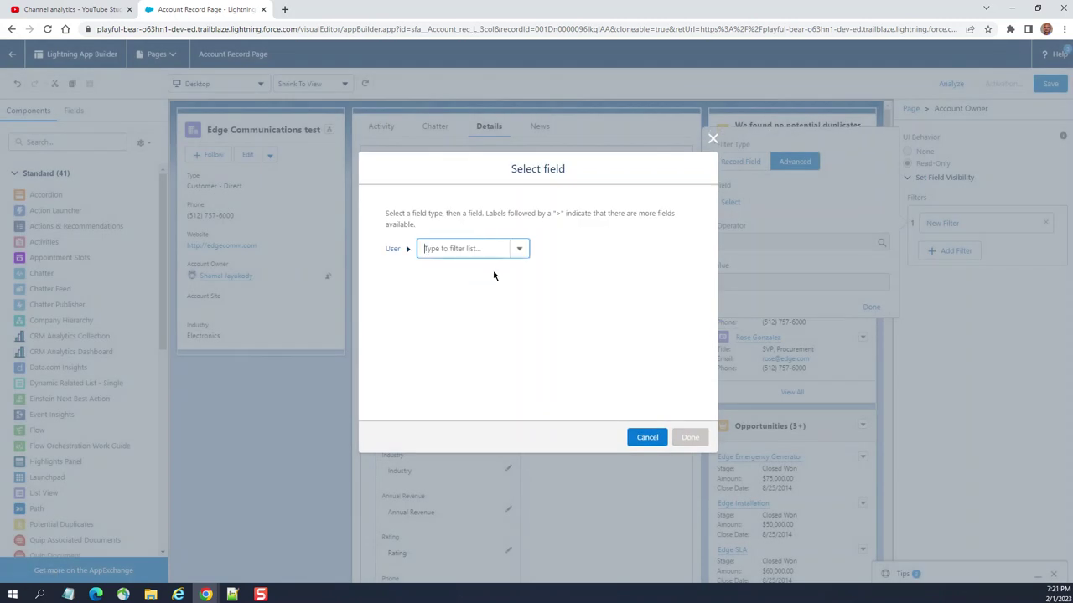
Change the filter's field type to Record and browse the account fields it offers
click(393, 250)
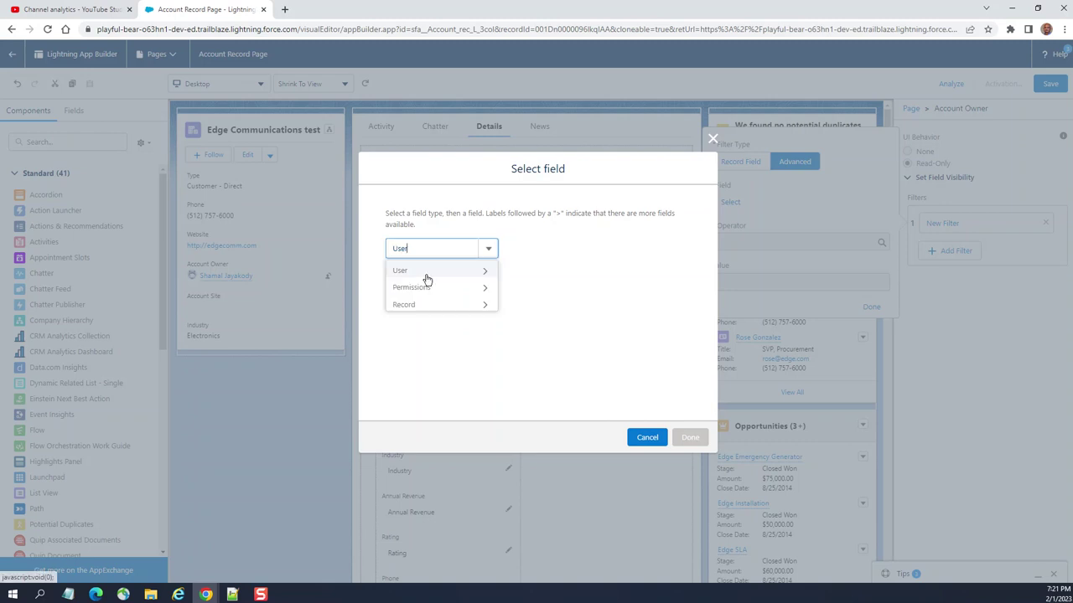
click(474, 305)
click(527, 250)
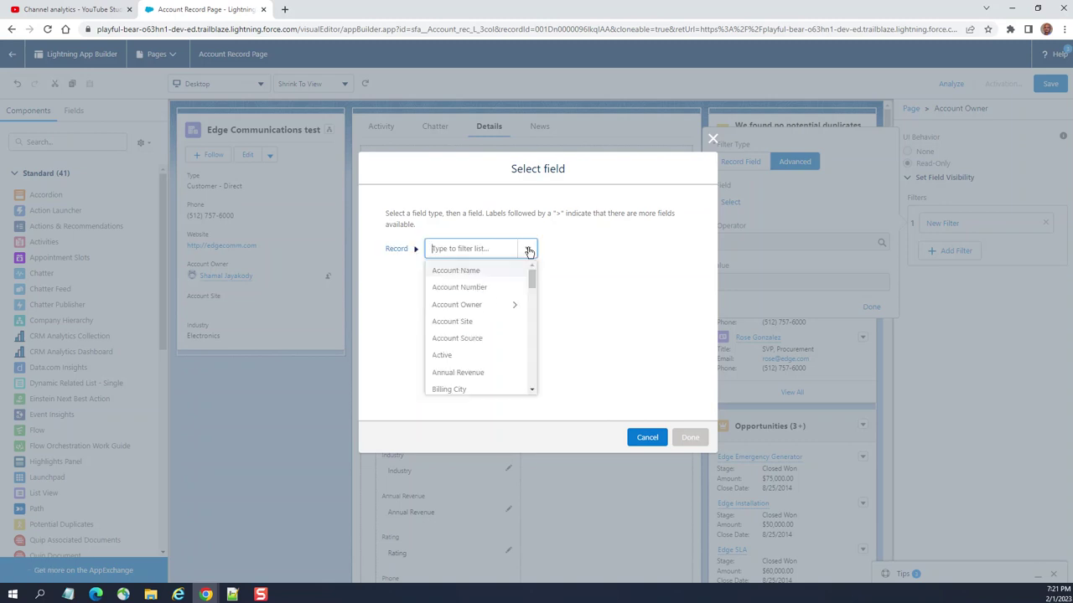
click(529, 252)
click(529, 252)
scroll(534, 277, down, 2)
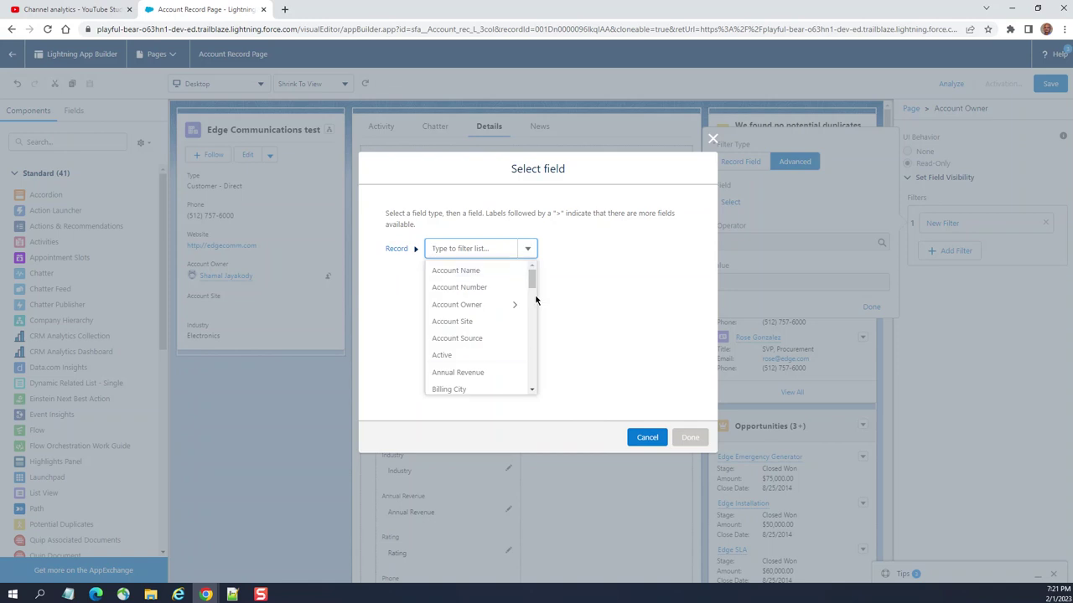
click(527, 249)
Change the filter's field type to Permissions and browse the entries offered under Standard Permission
click(396, 249)
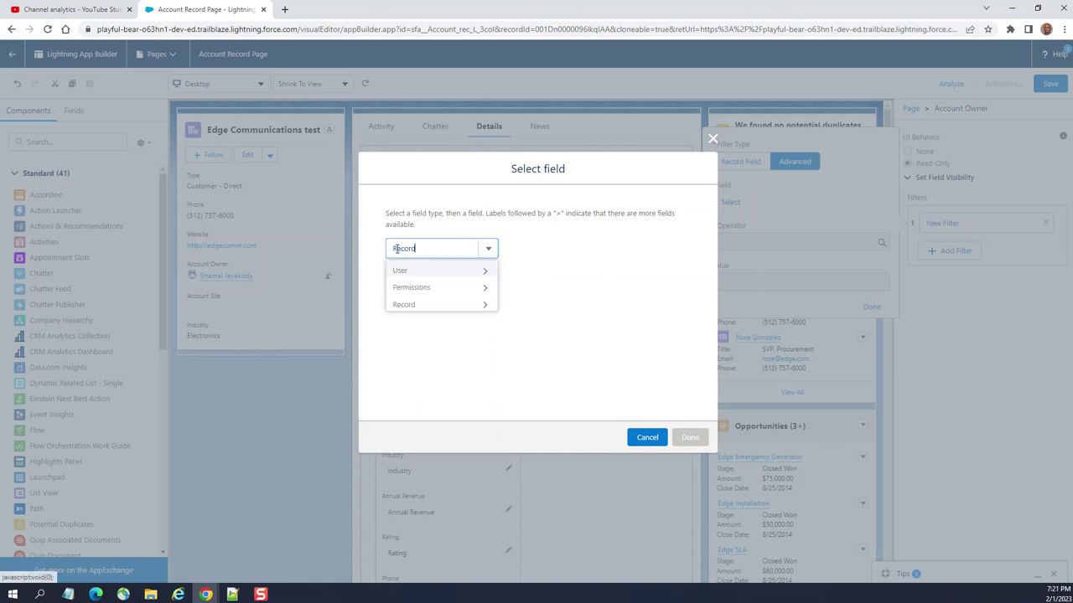
click(417, 290)
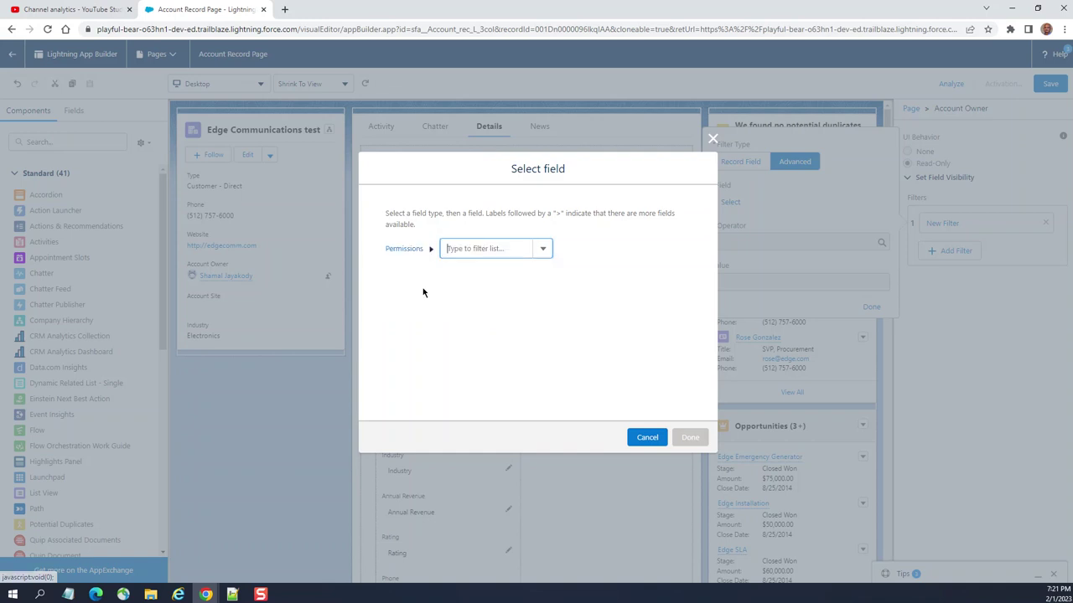
click(536, 245)
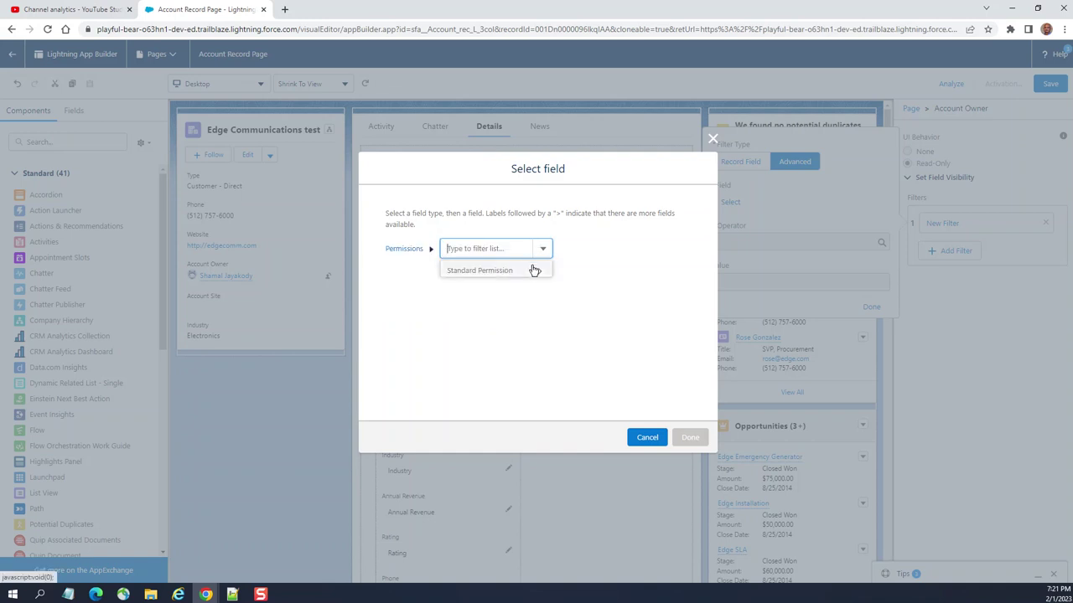
click(532, 268)
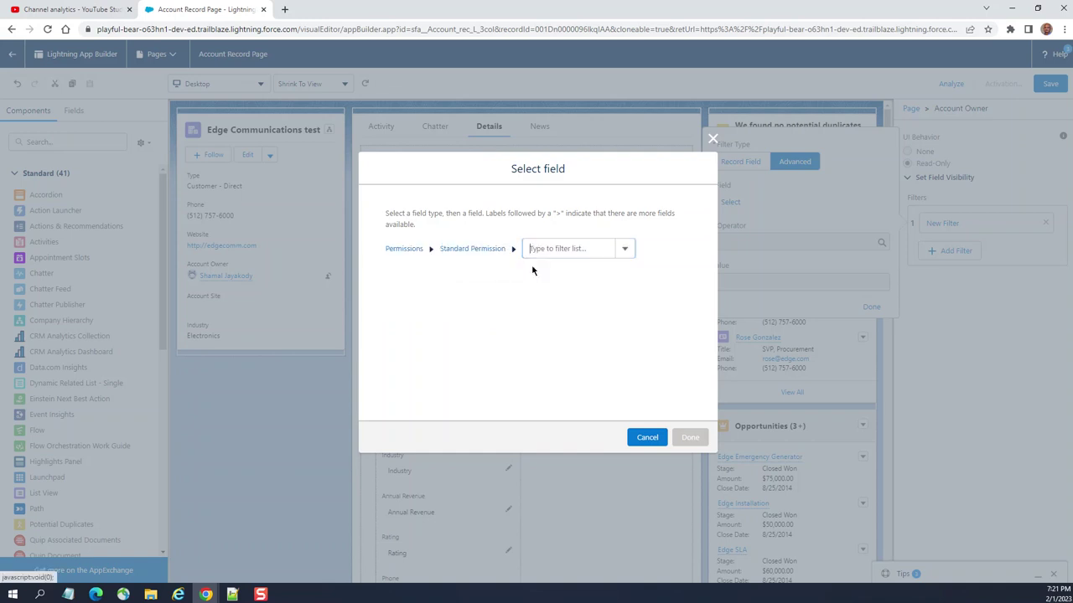
click(625, 253)
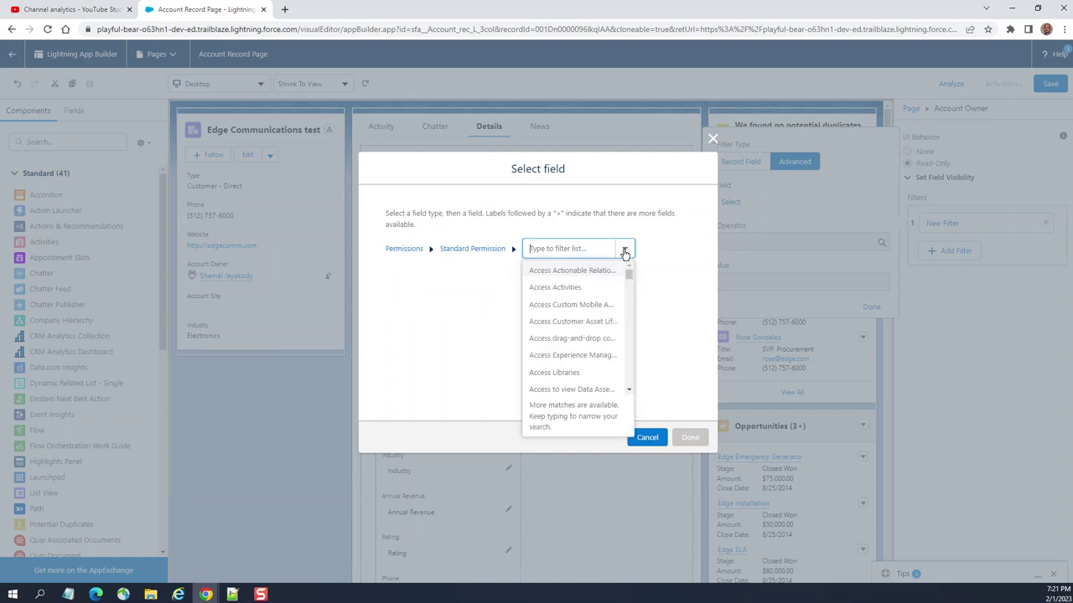
drag(627, 276, 626, 286)
scroll(626, 286, down, 3)
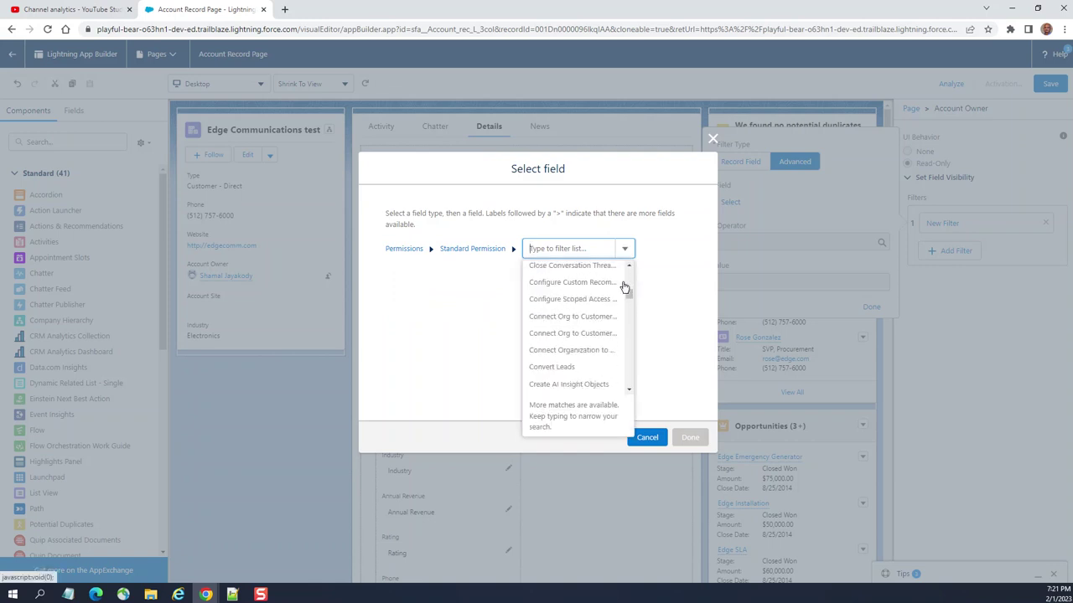
scroll(625, 285, up, 5)
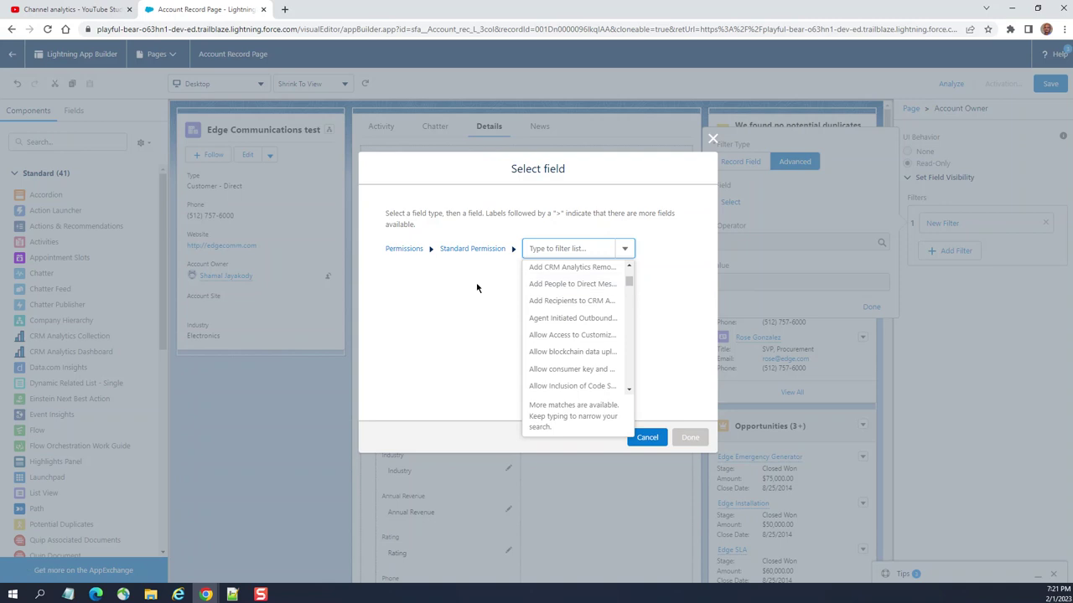
scroll(523, 310, down, 3)
Switch the filter's field type to User and choose Email as the field for the Account Owner visibility filter
click(405, 249)
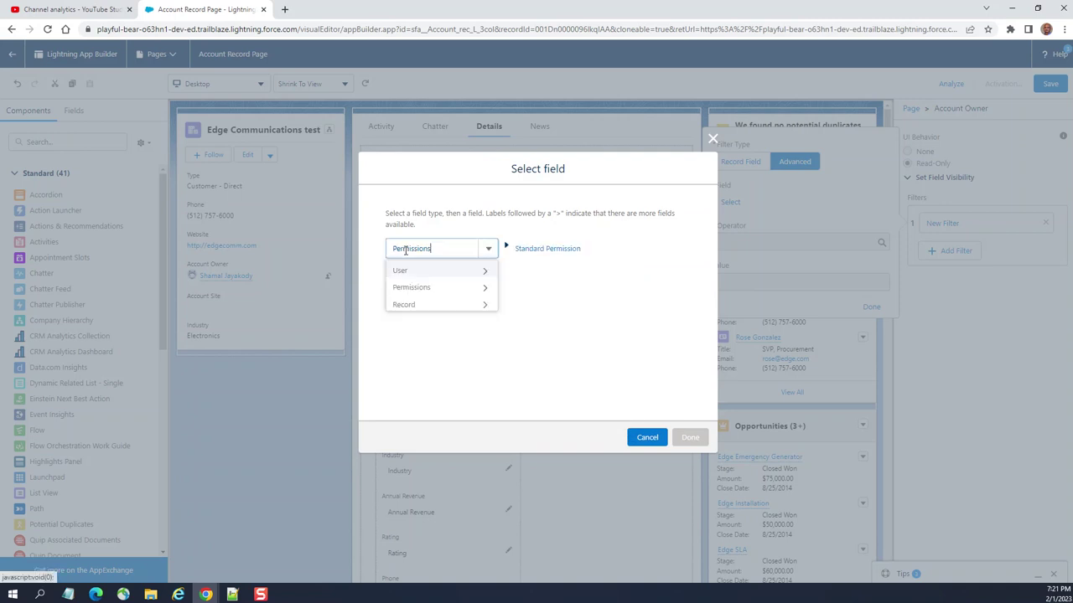
click(420, 272)
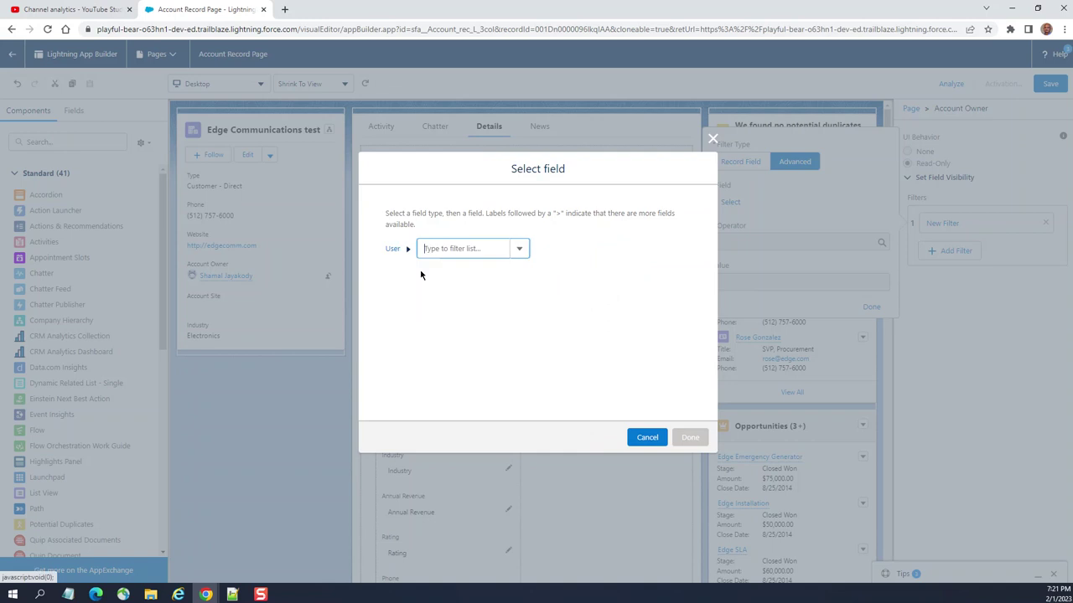
click(518, 250)
click(519, 250)
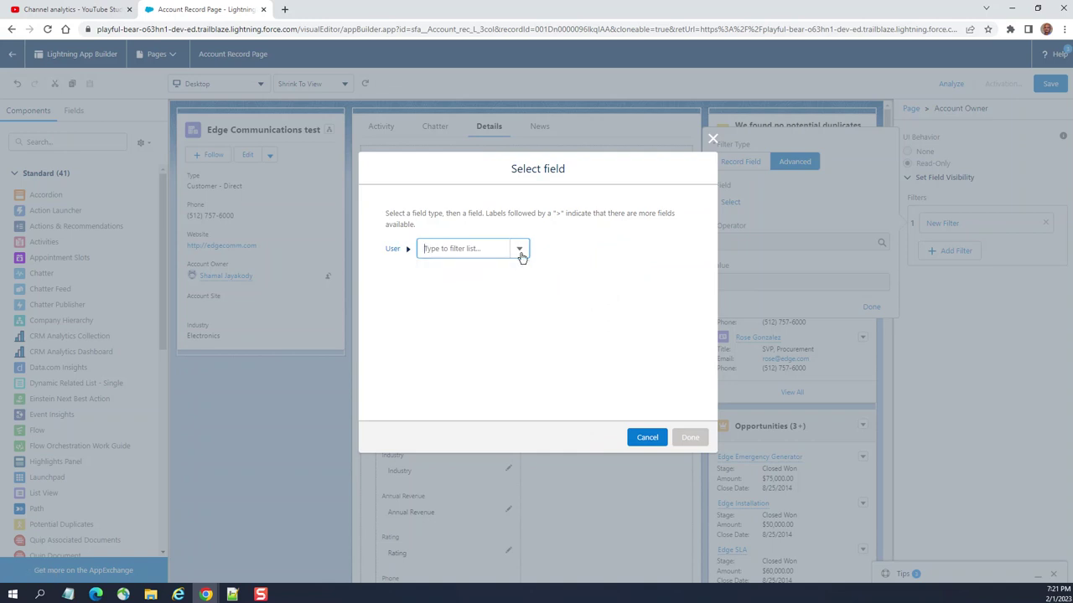
click(518, 250)
scroll(501, 312, down, 1)
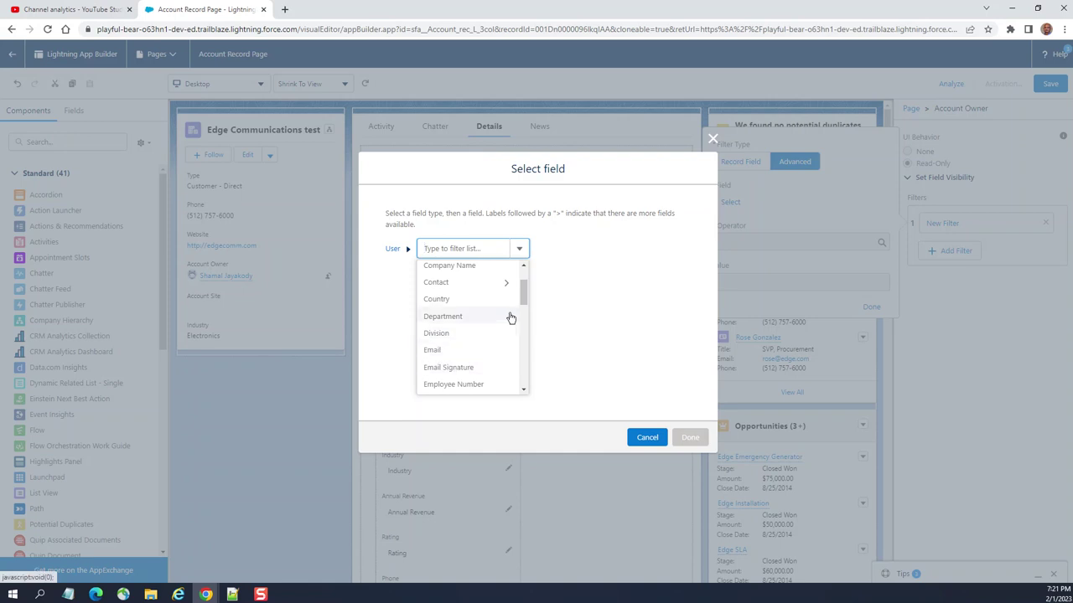
scroll(509, 314, down, 1)
click(451, 295)
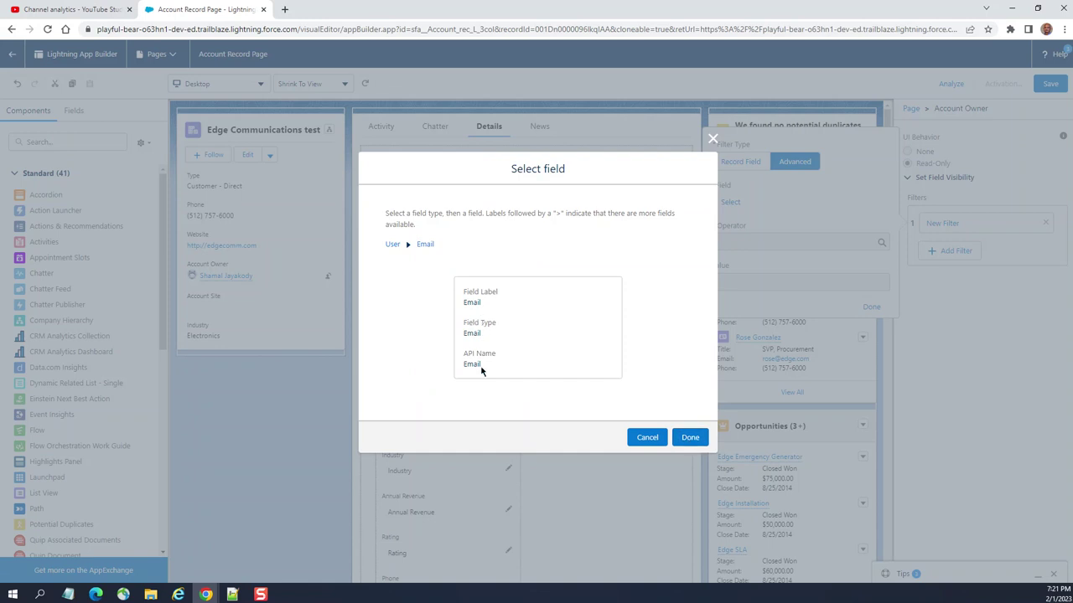
click(690, 437)
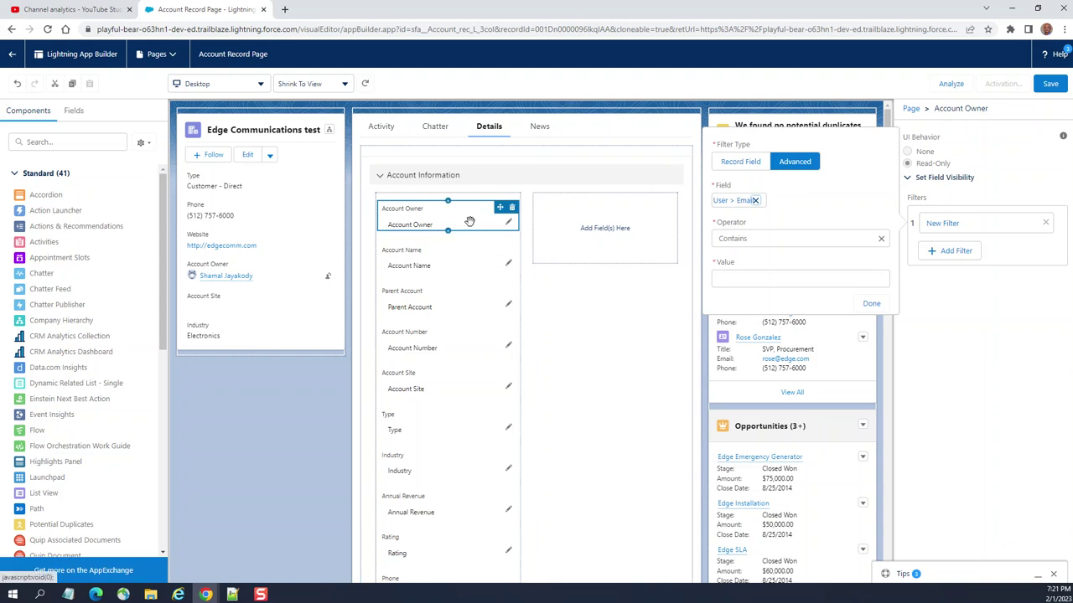
click(729, 205)
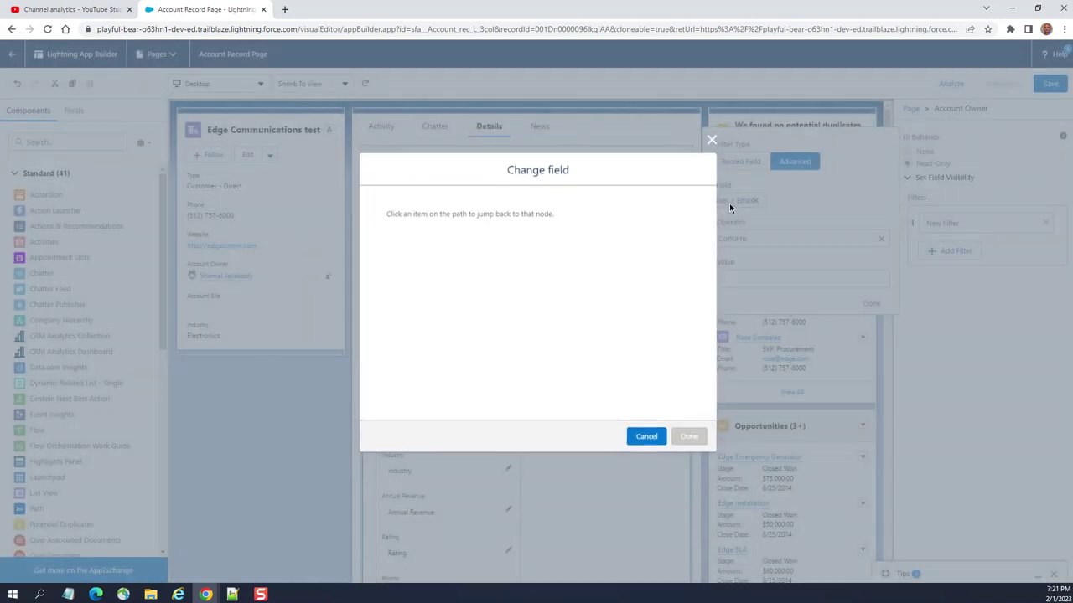
click(711, 140)
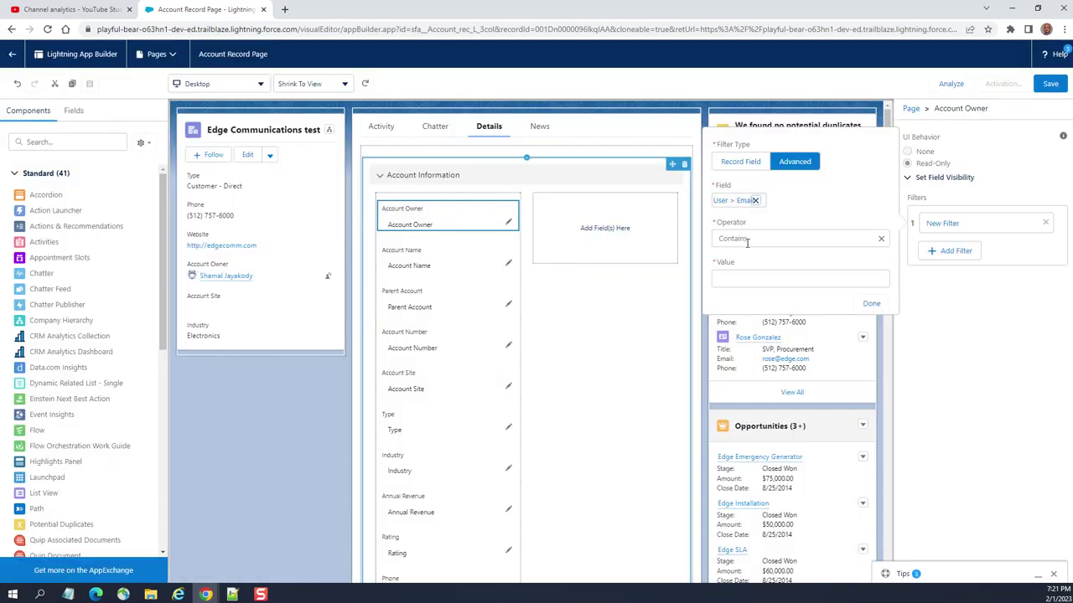
click(748, 279)
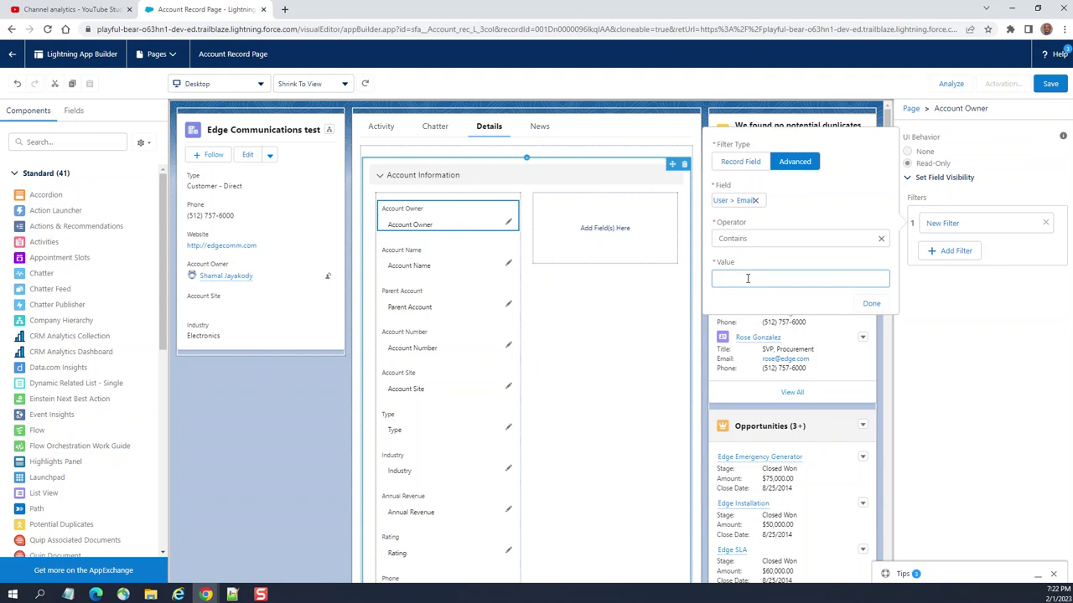
text(@irs.gov)
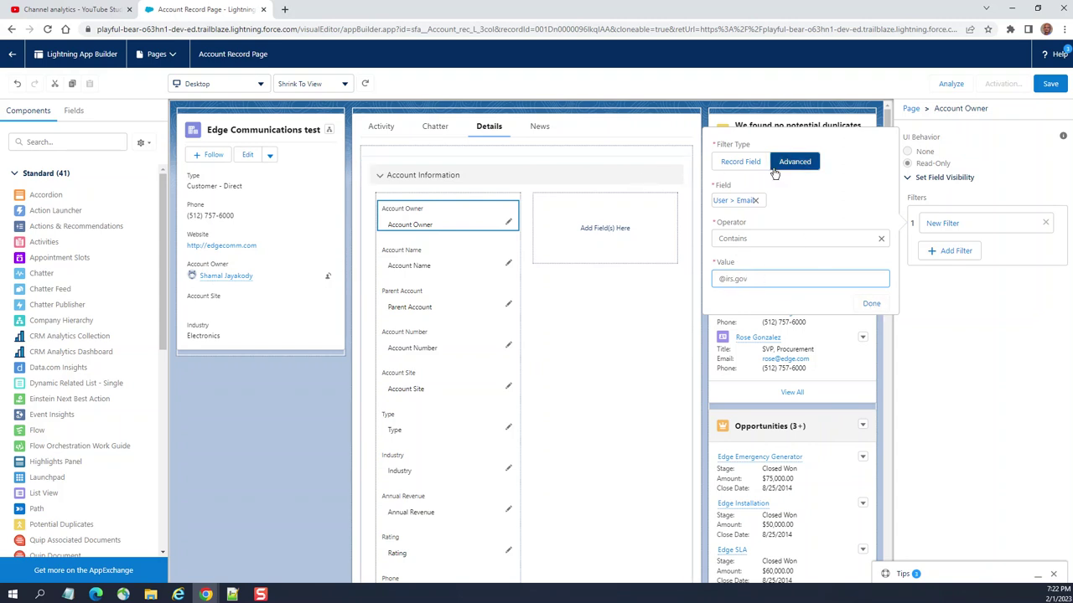
click(872, 304)
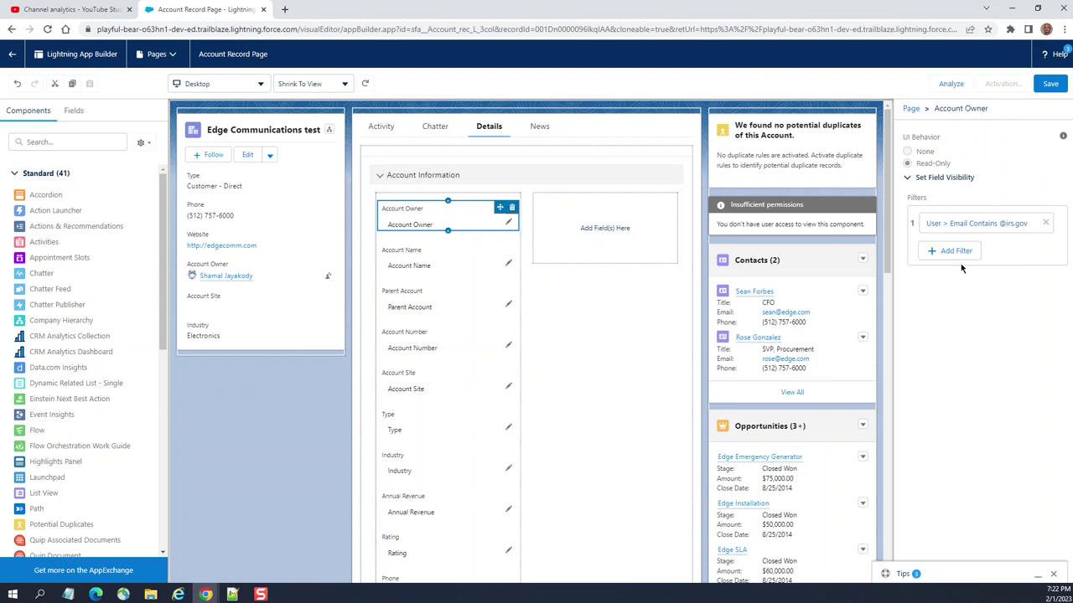
Check the properties of Account Name and Parent Account, and set the Account Site field's UI behavior to Required
click(433, 259)
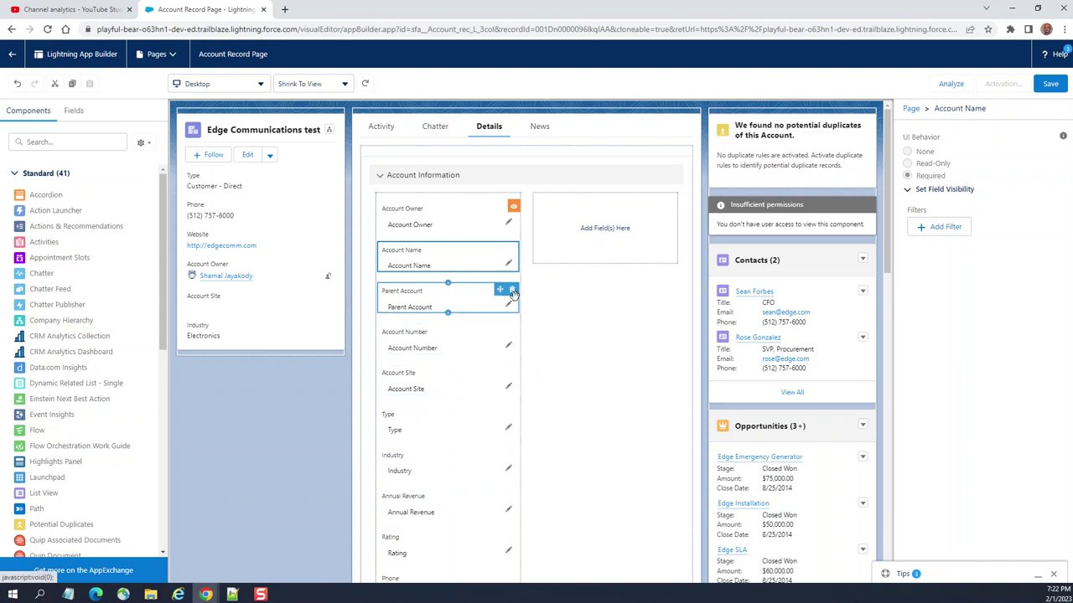
click(511, 293)
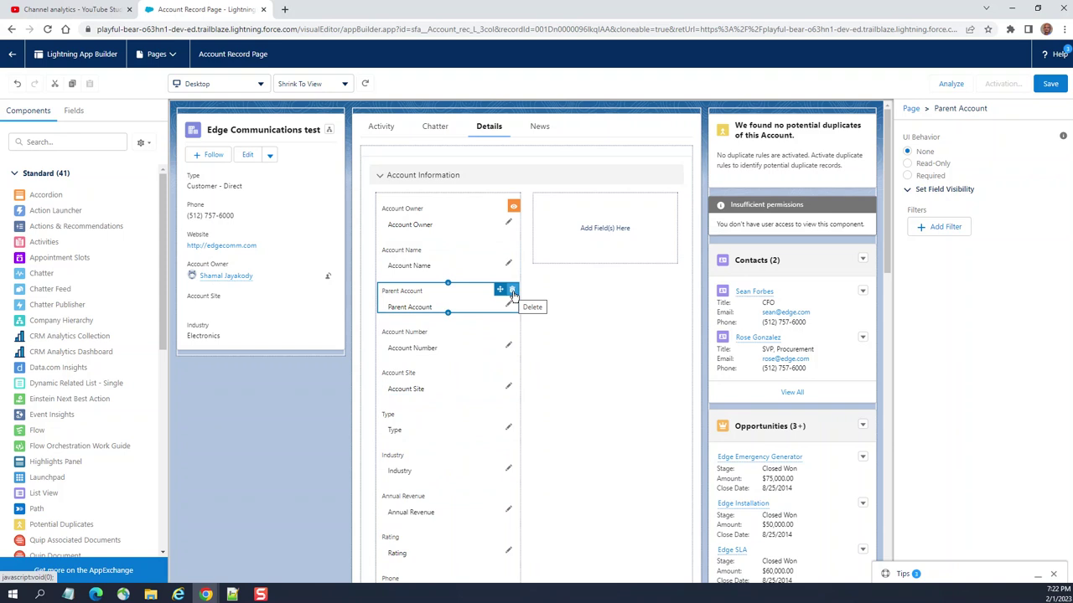
click(446, 381)
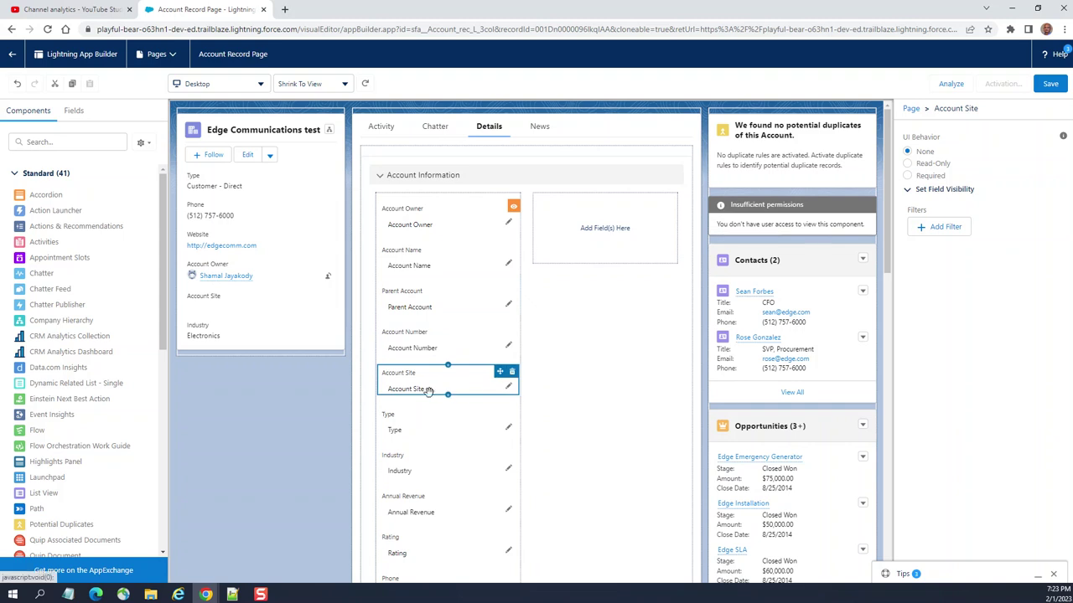
click(907, 176)
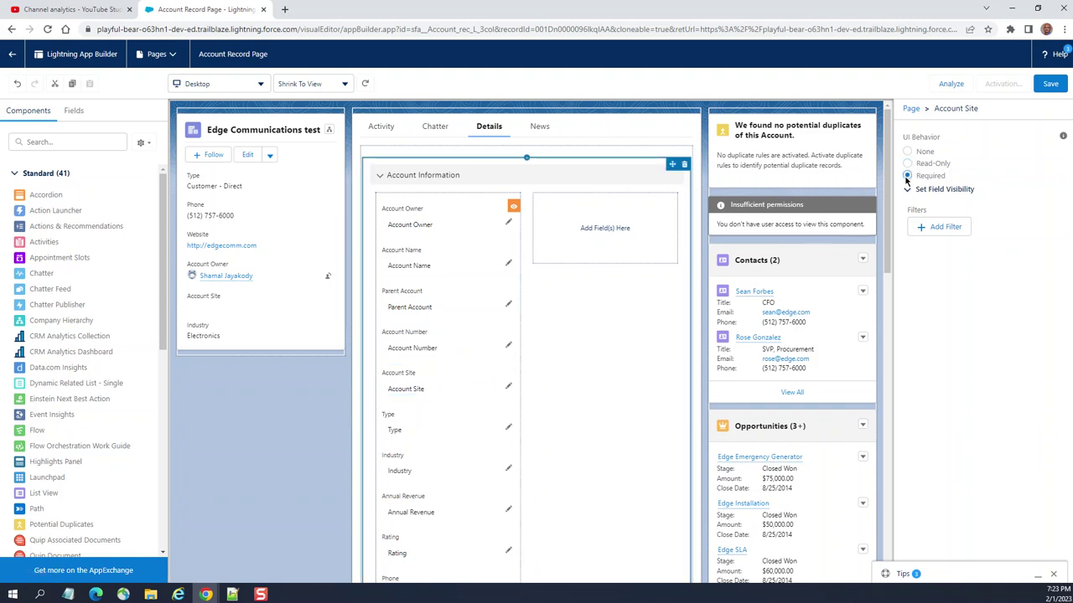
Check the Account Owner field's properties and set the Type field's UI behavior to Required
click(439, 214)
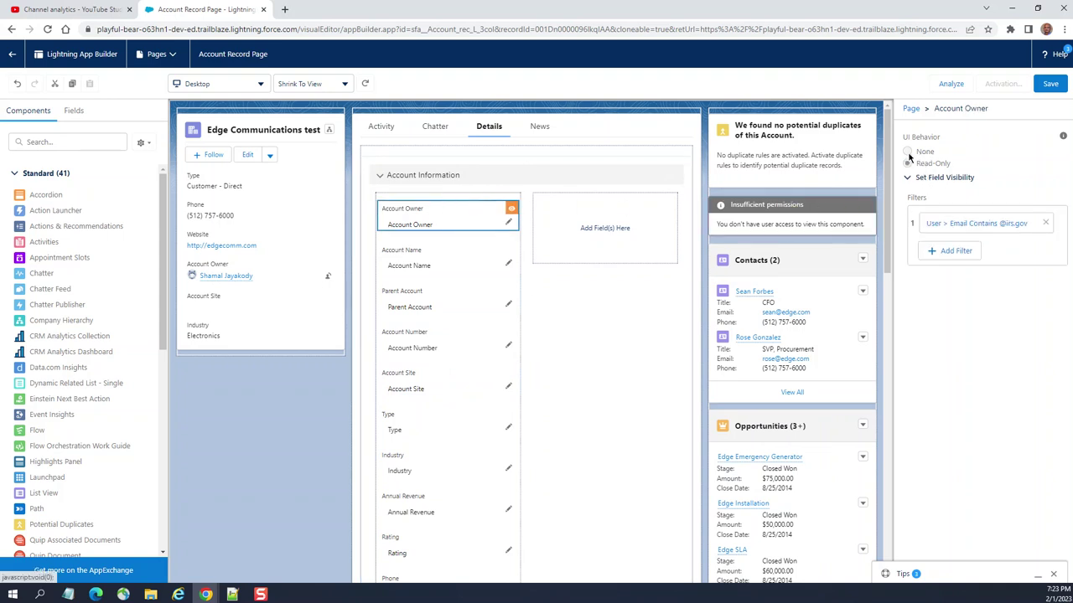
click(426, 419)
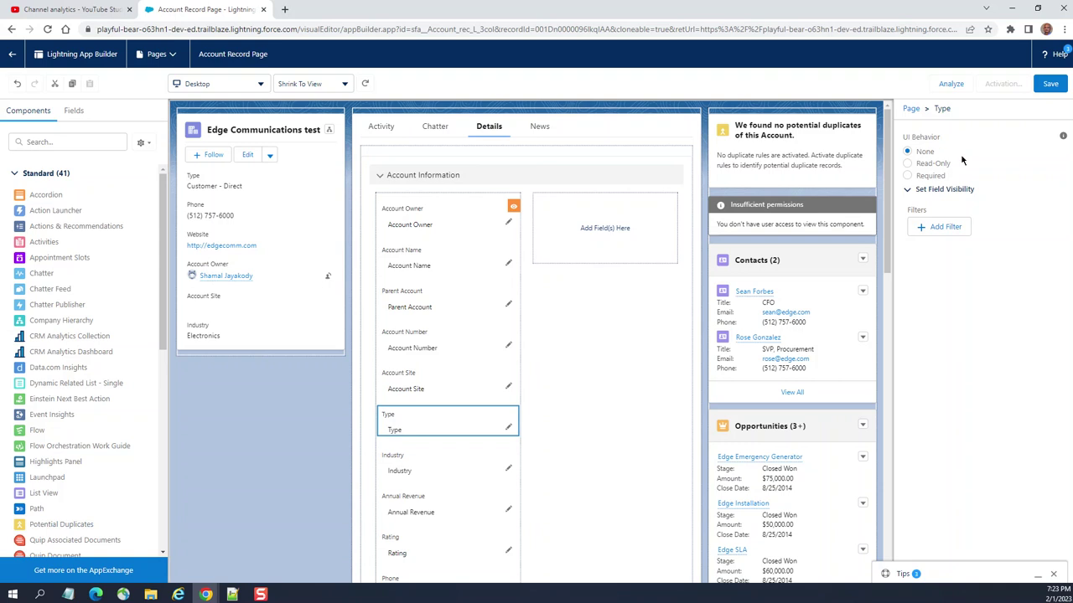
click(907, 176)
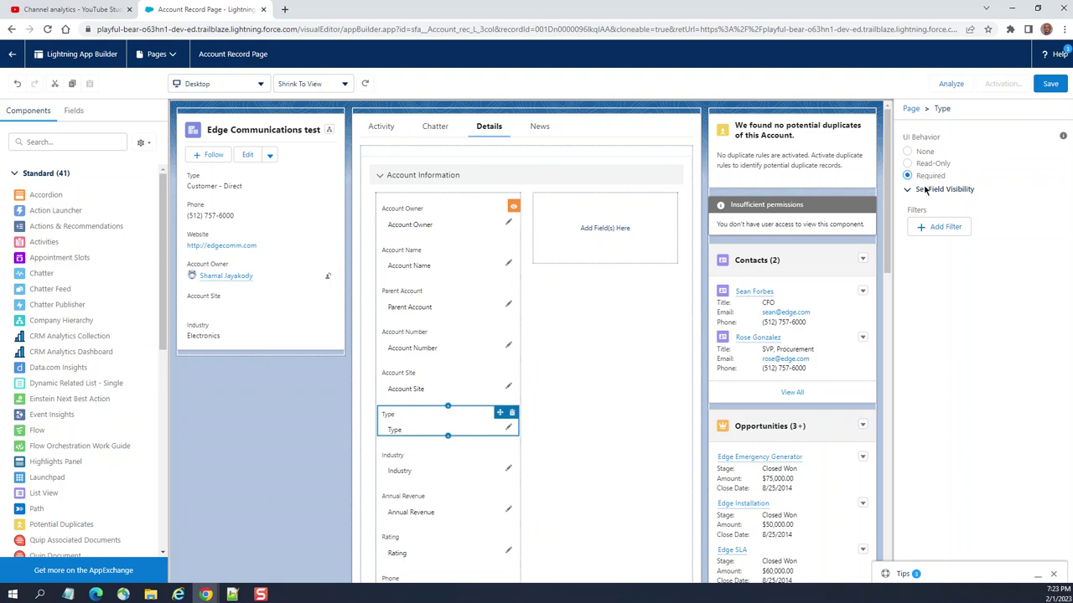
Add a visibility filter of the Advanced type to the Type field and open its field selection
click(963, 228)
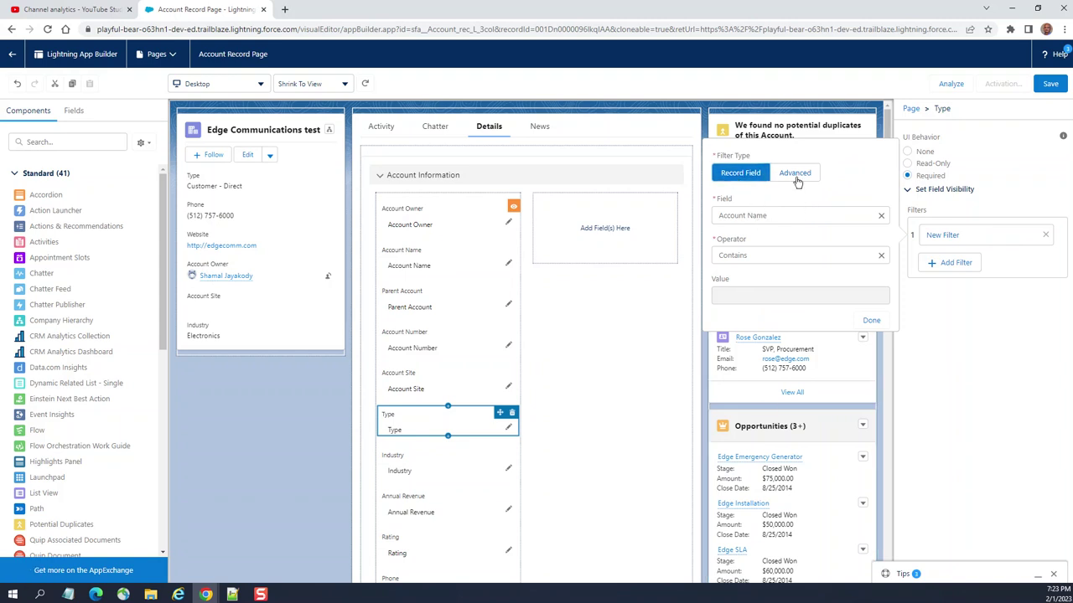
click(796, 174)
click(730, 214)
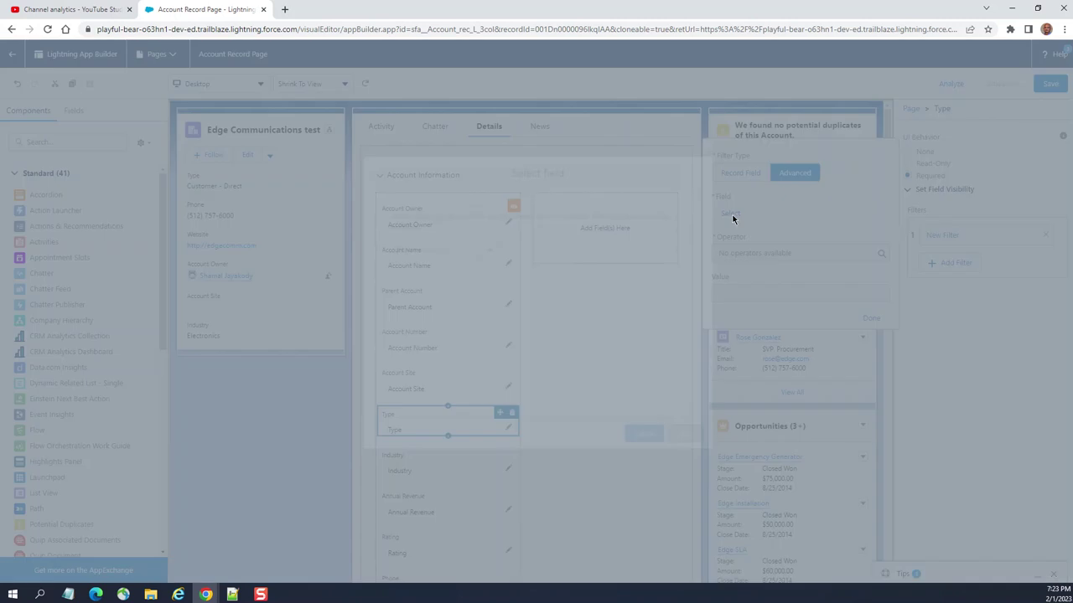
Set the Type field's filter to Permissions > Standard Permission > Assign Topics, keep the value True, and save the filter
click(486, 251)
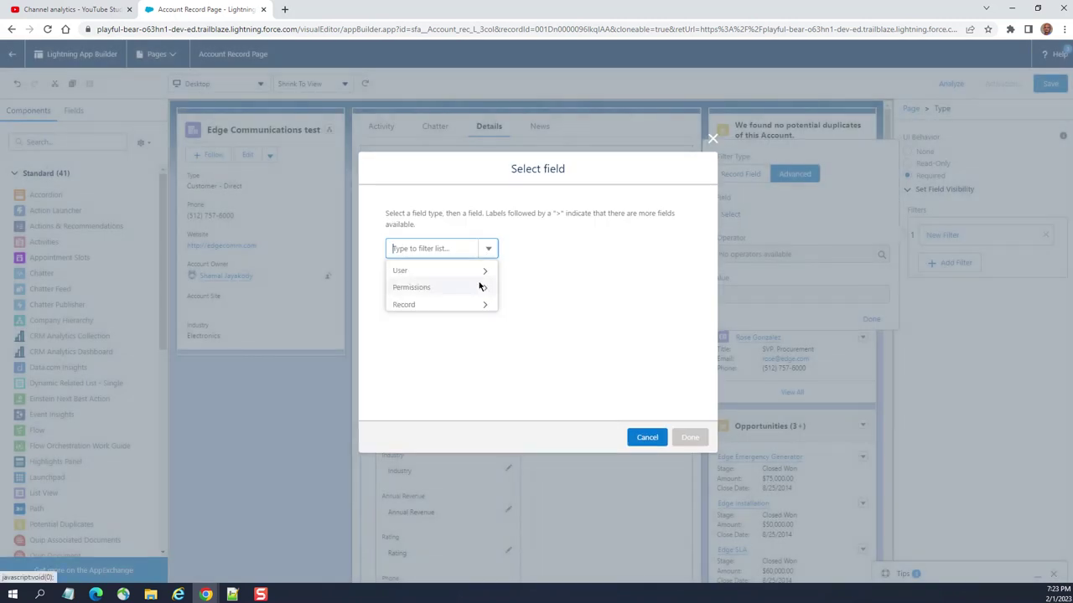
click(479, 287)
click(539, 253)
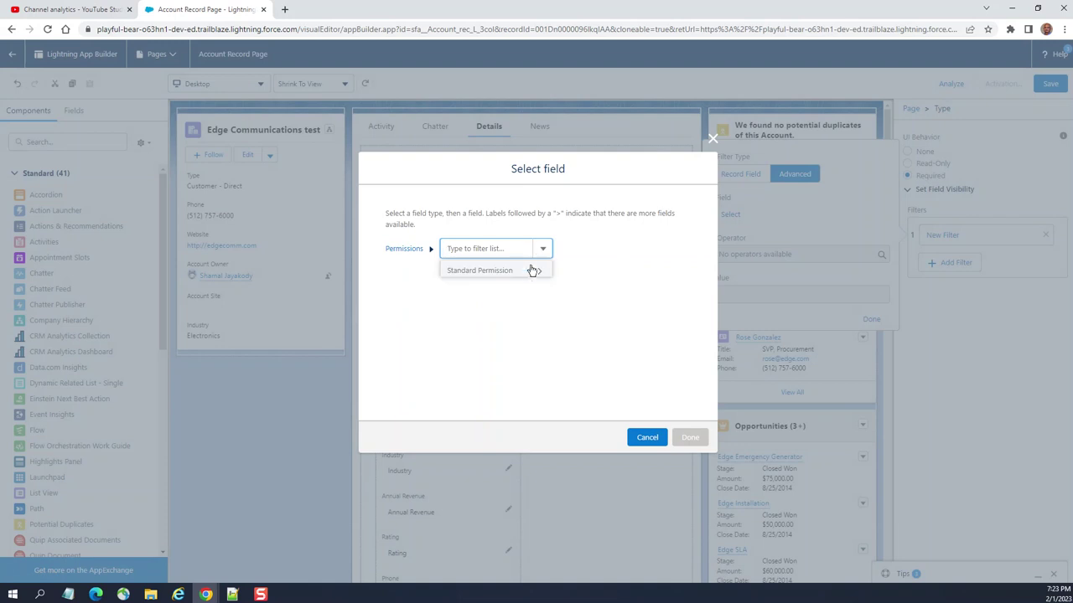
click(504, 272)
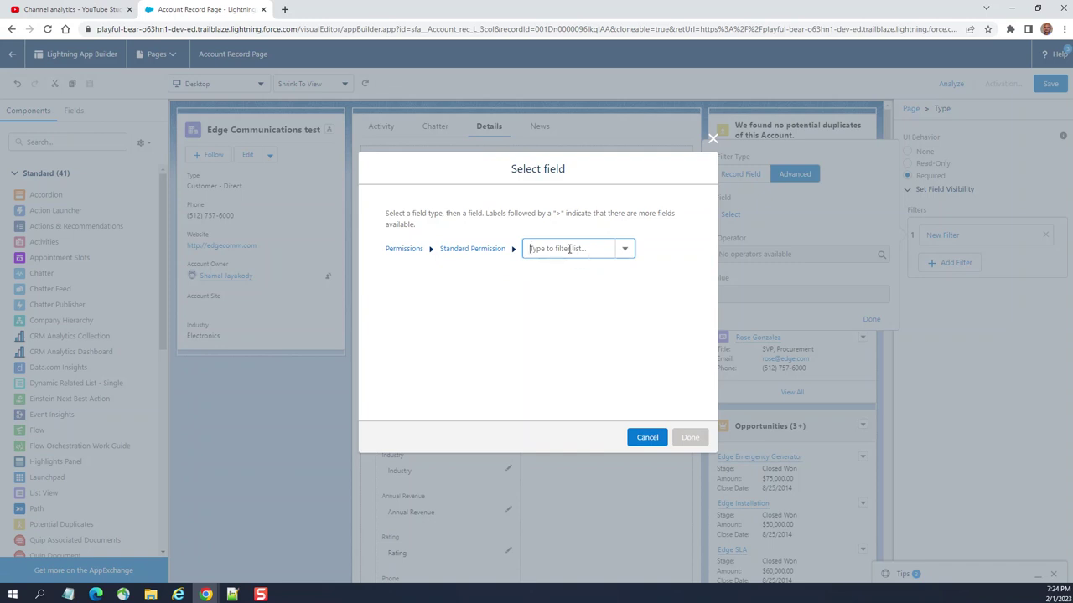
click(625, 250)
click(625, 254)
click(624, 253)
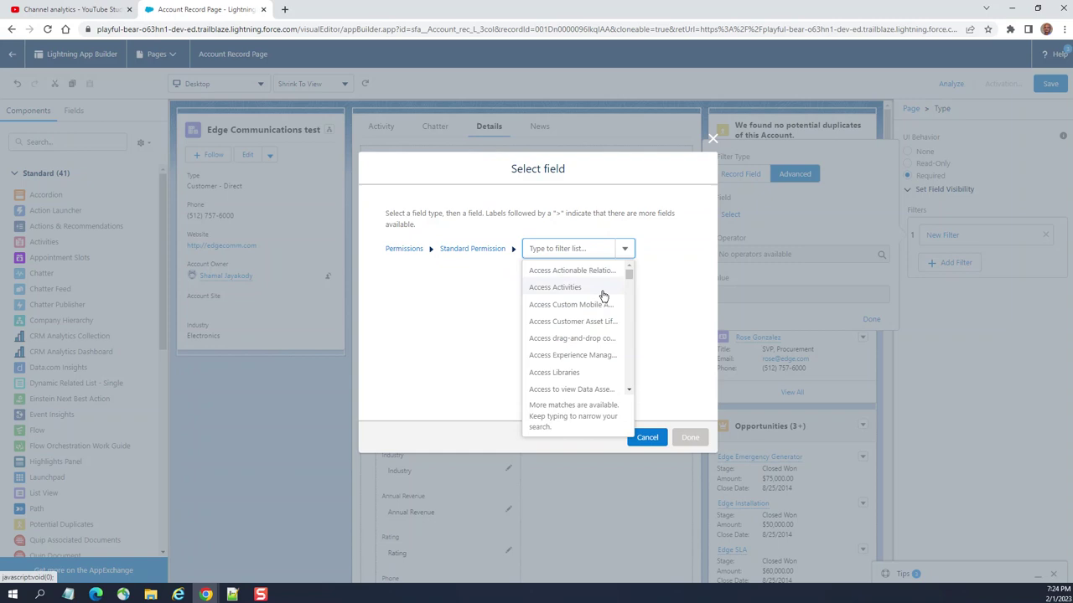
scroll(603, 295, down, 5)
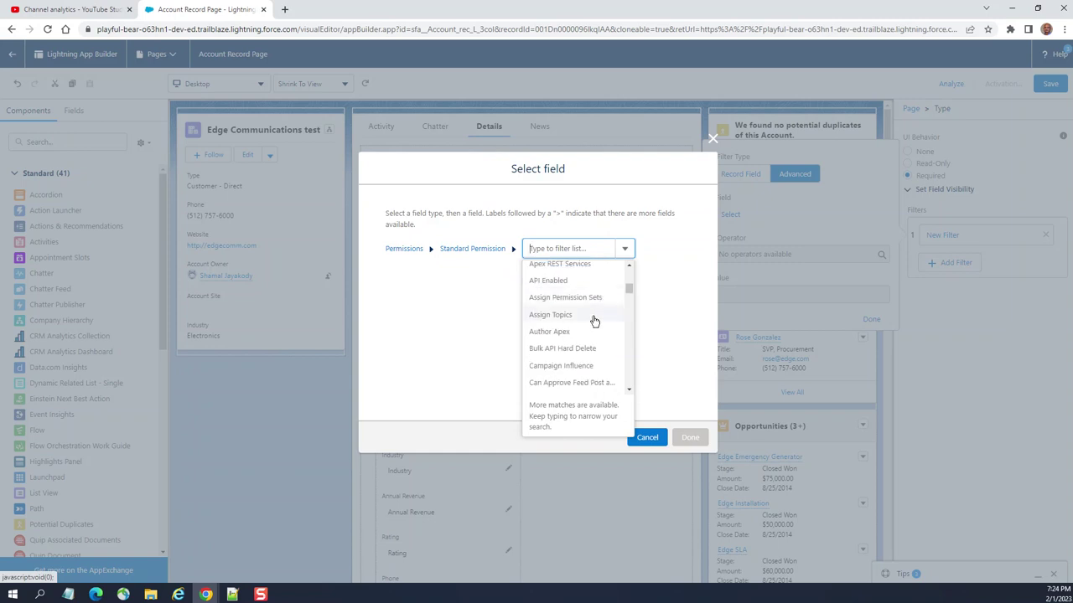
click(593, 316)
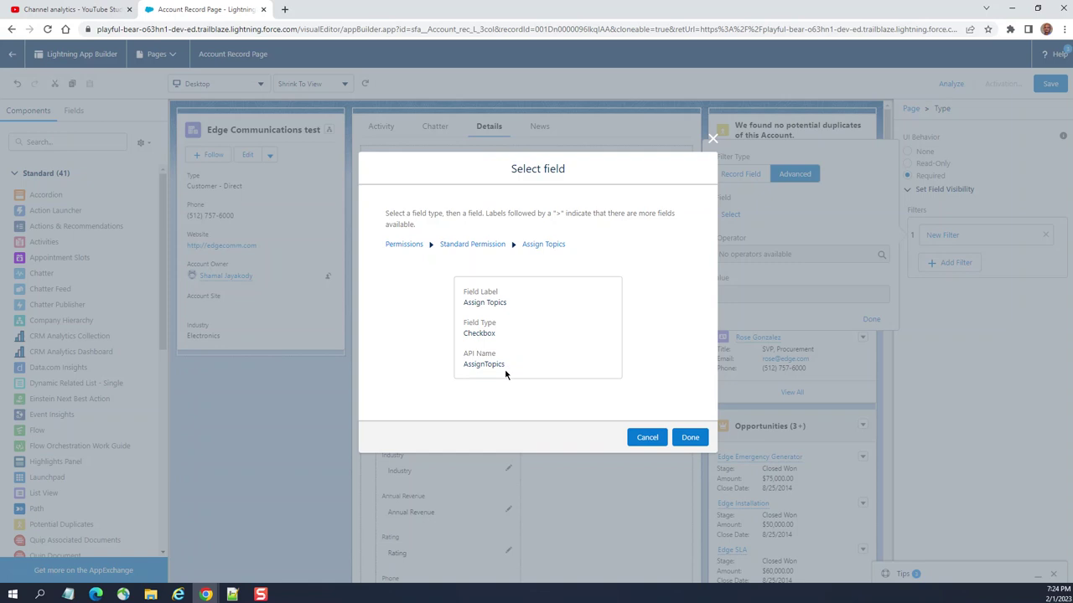
click(689, 437)
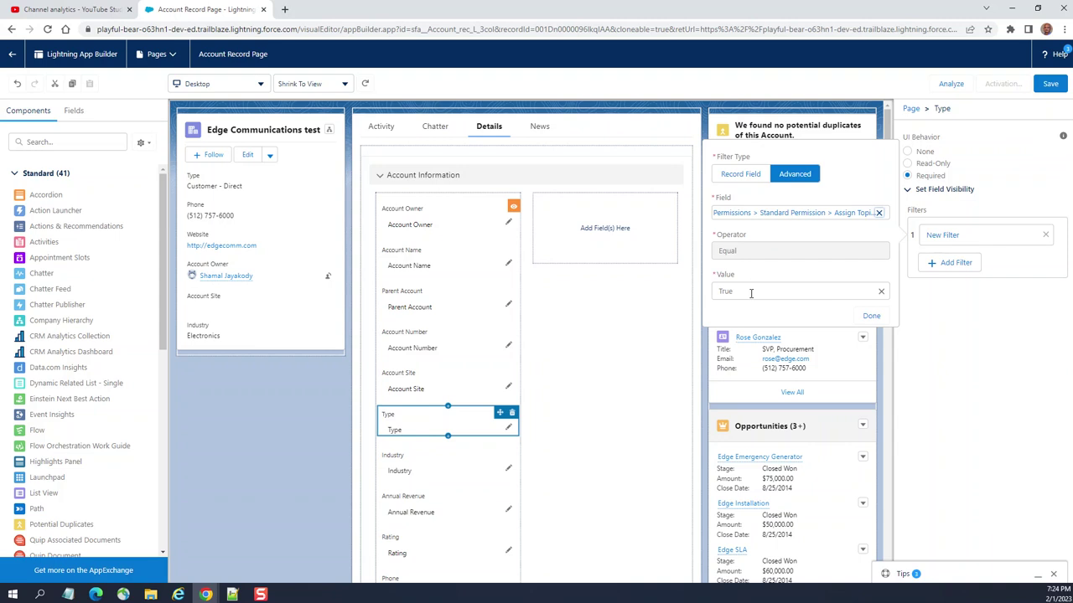
click(871, 318)
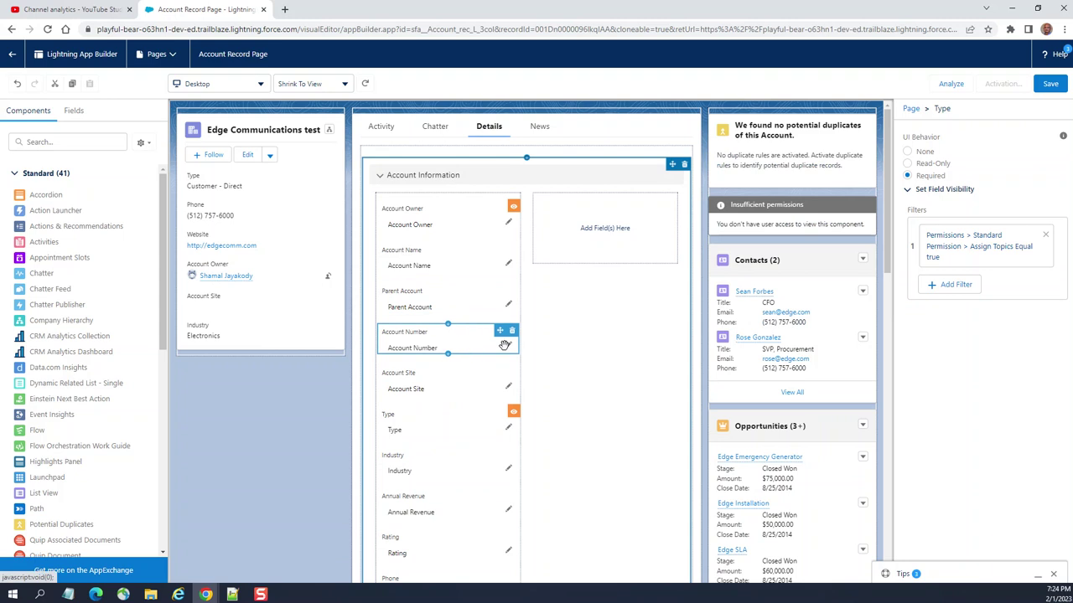
Save the Account Record Page and activate it as the org default for the Desktop form factor
click(1051, 85)
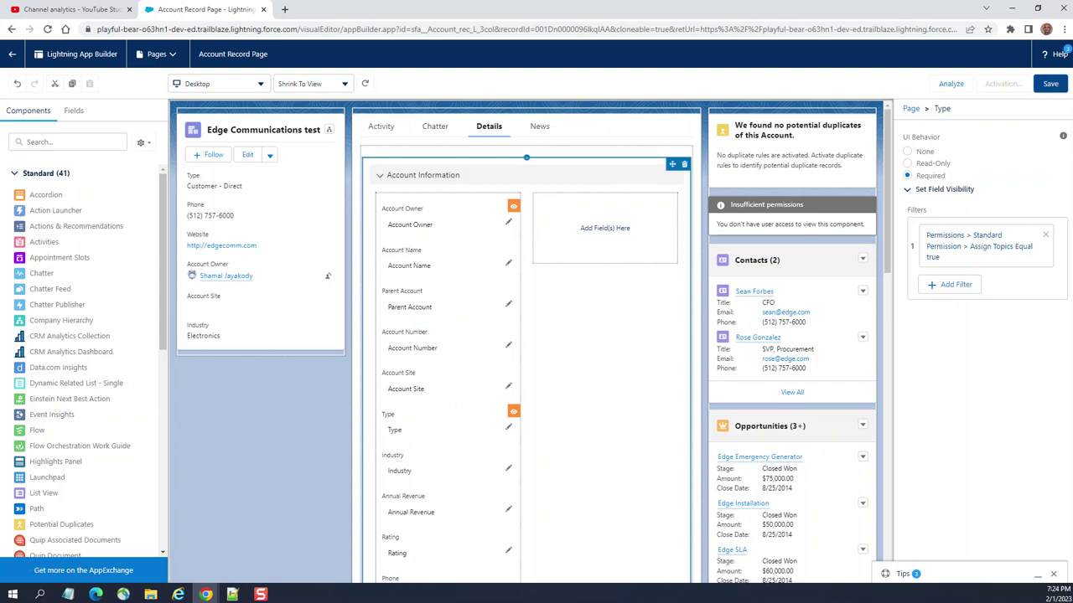
click(1054, 85)
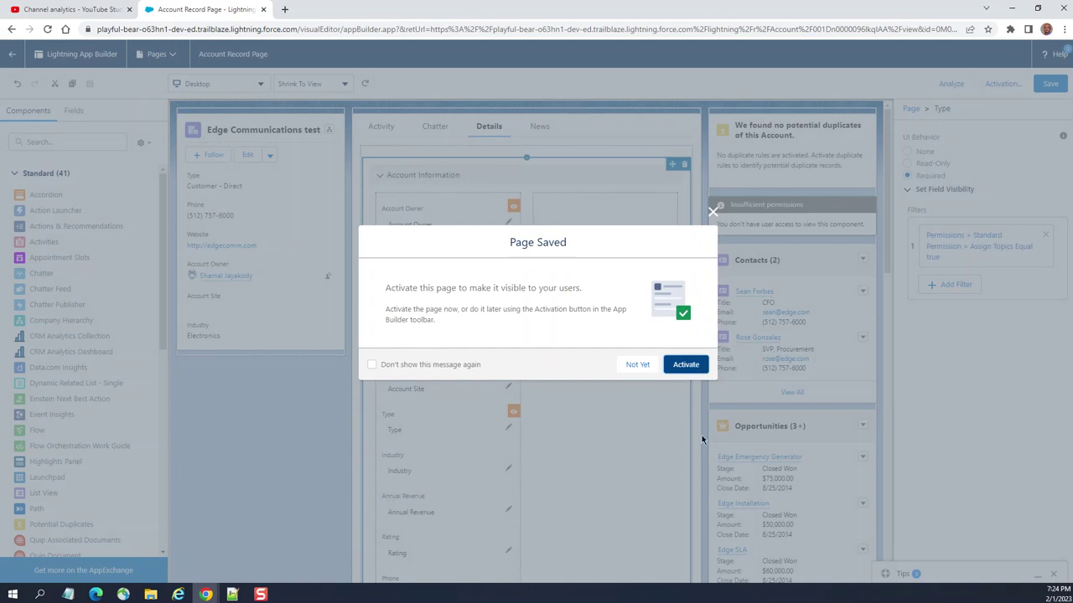
click(685, 366)
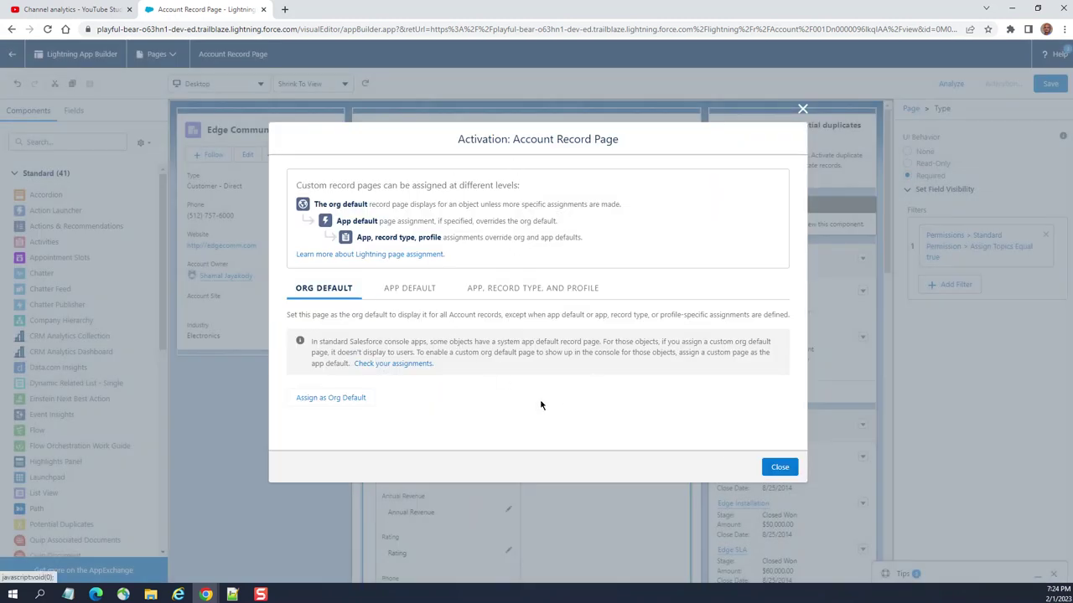
click(345, 399)
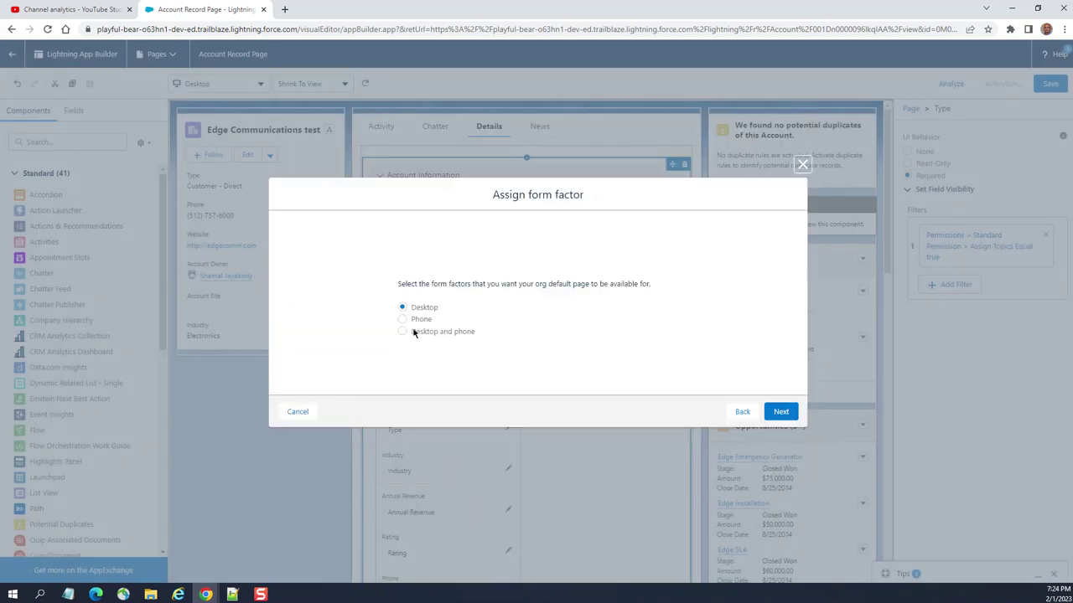
click(769, 412)
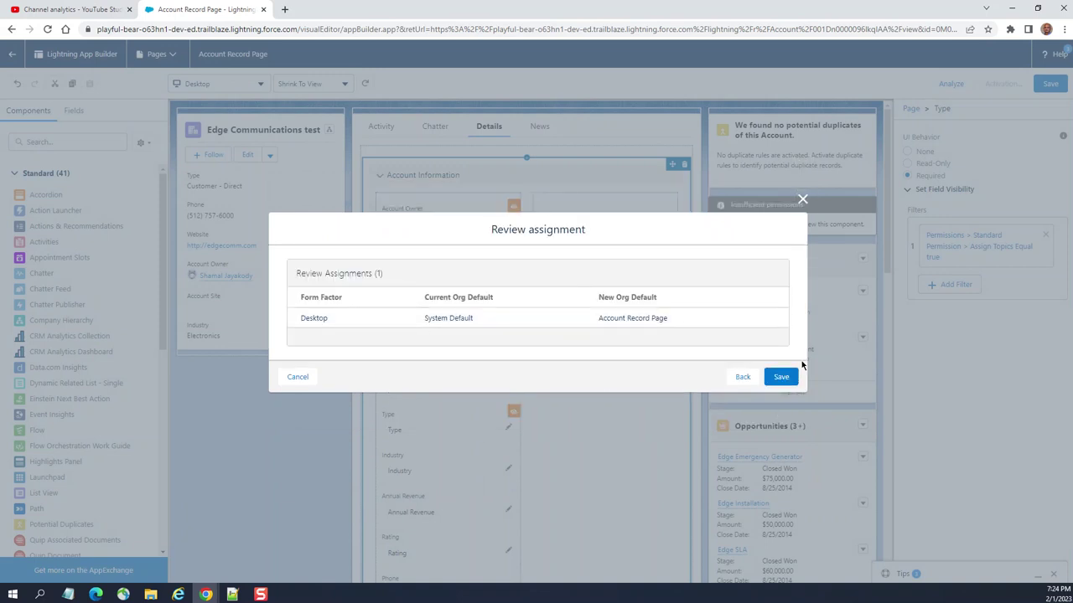
click(779, 376)
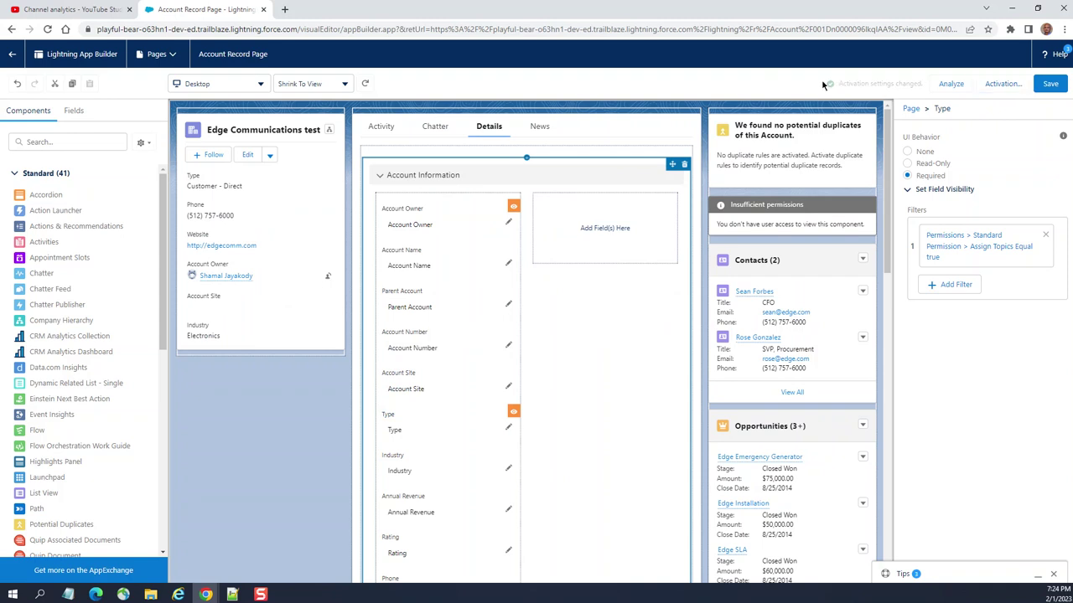
Leave the page editor for the Edge Communications test account record and pin the All Accounts list view
click(11, 55)
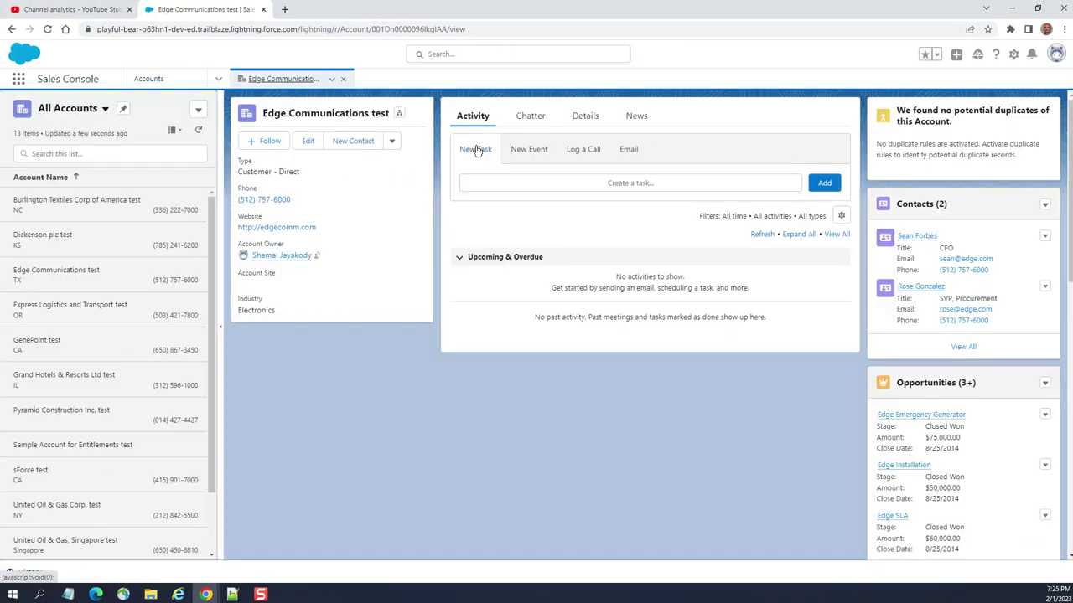
click(199, 109)
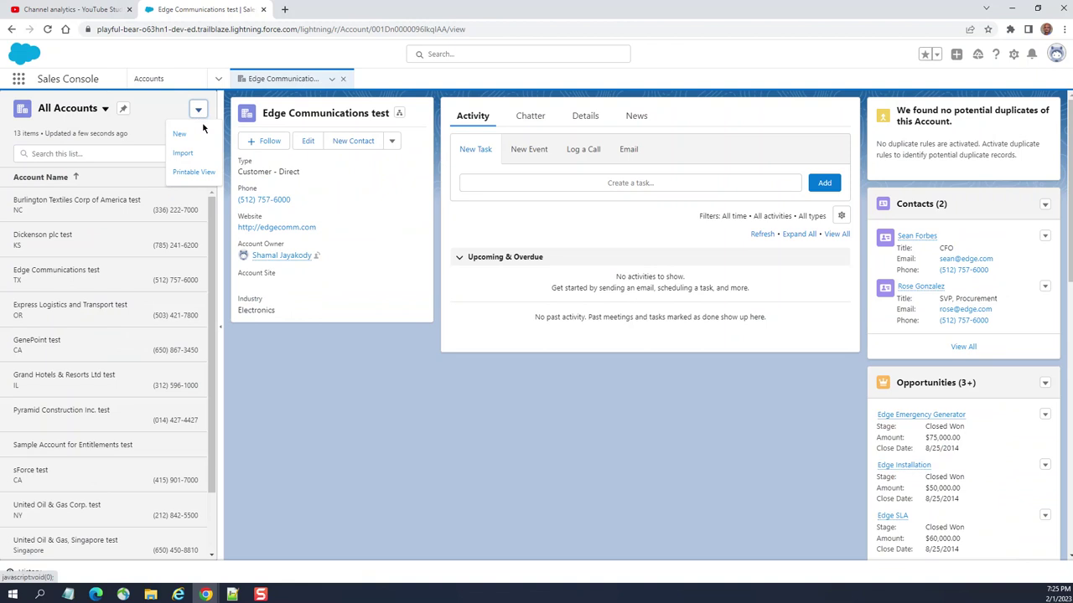
click(199, 110)
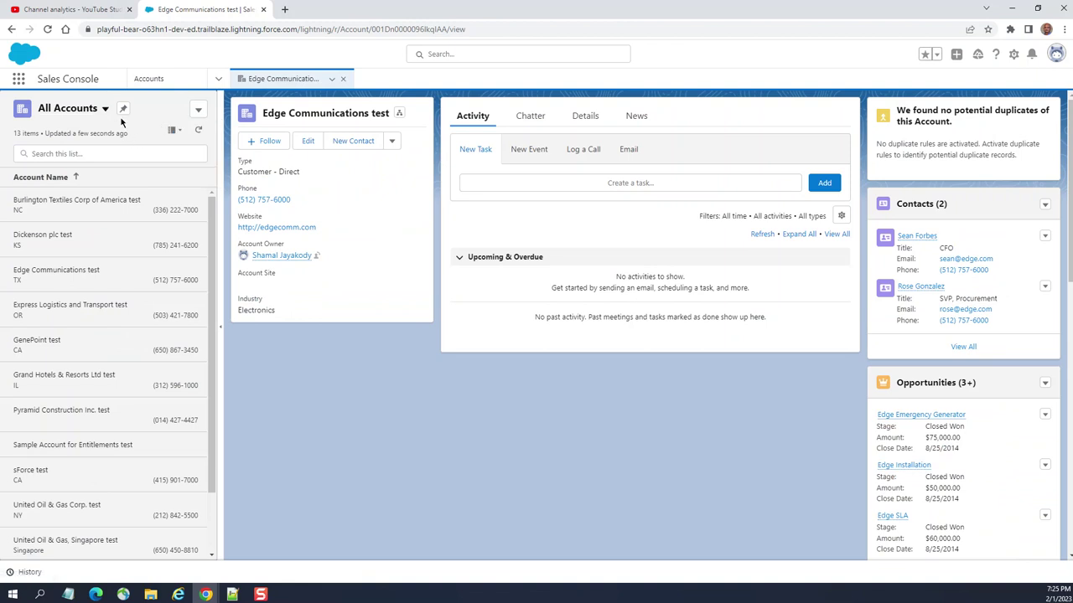
click(122, 110)
Show the Edge Communications test account's details and review how its fields are laid out
click(582, 119)
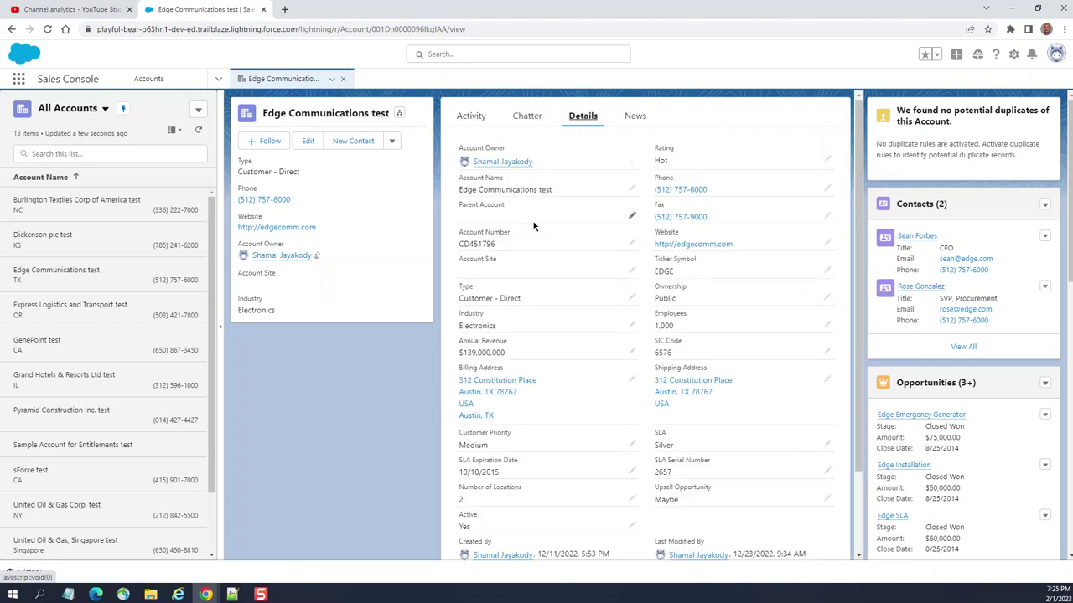
scroll(533, 226, down, 1)
scroll(533, 238, up, 1)
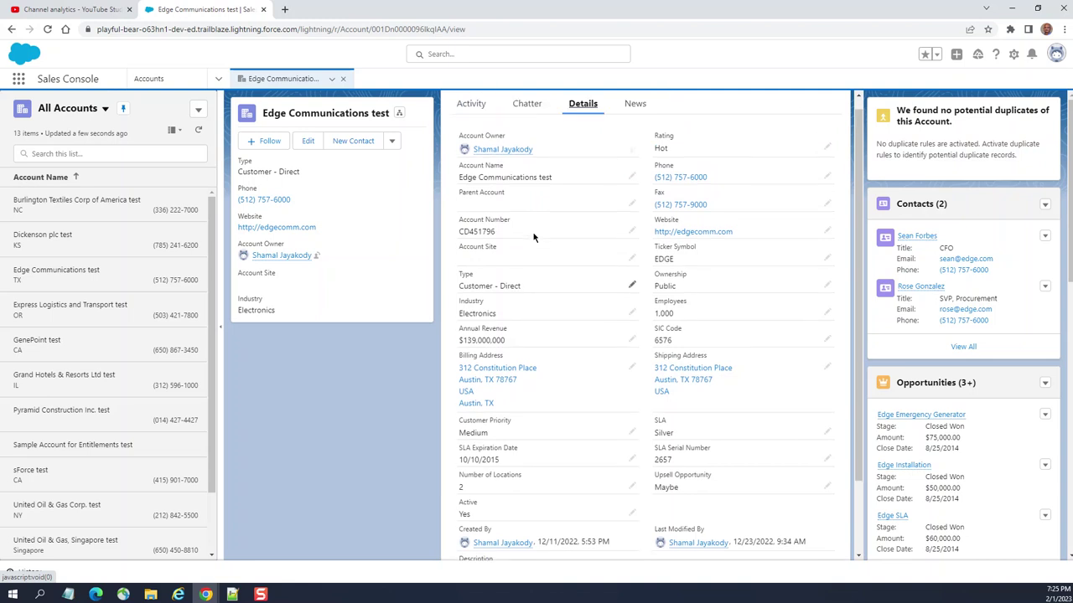
scroll(615, 181, down, 1)
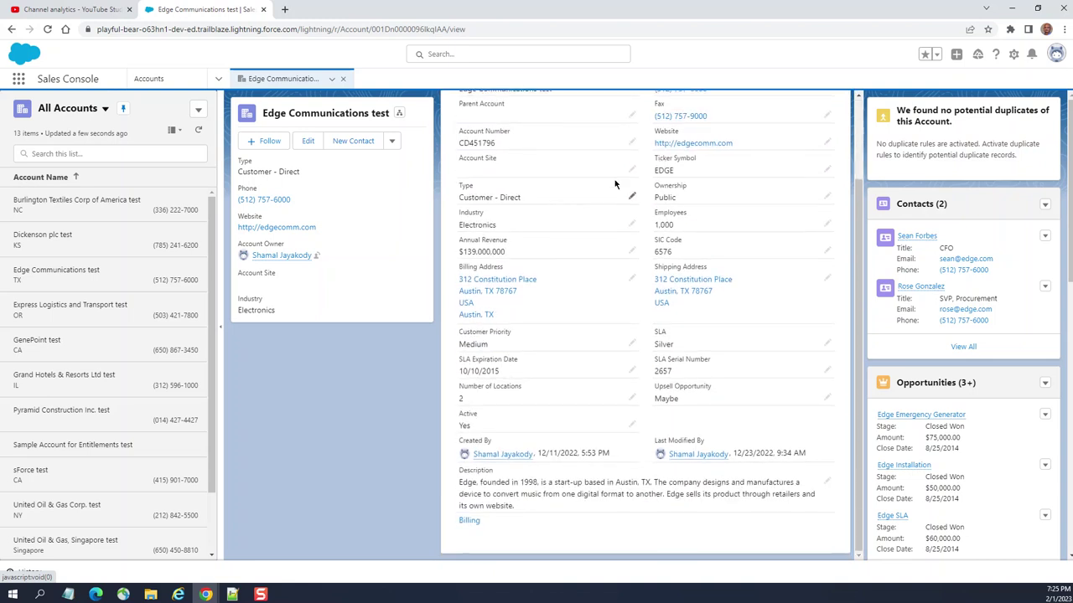
scroll(609, 217, up, 1)
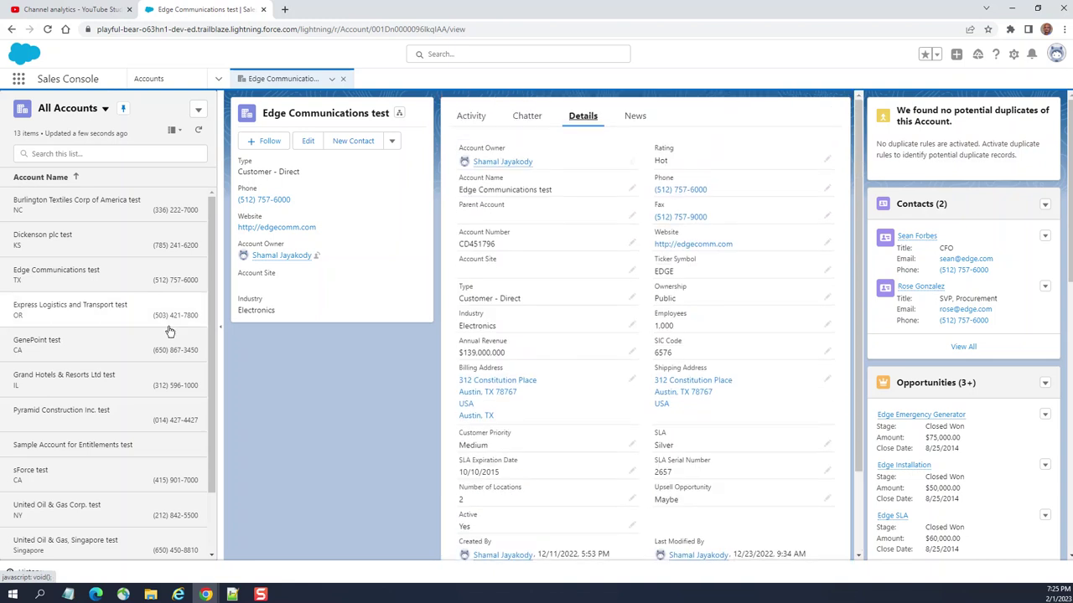